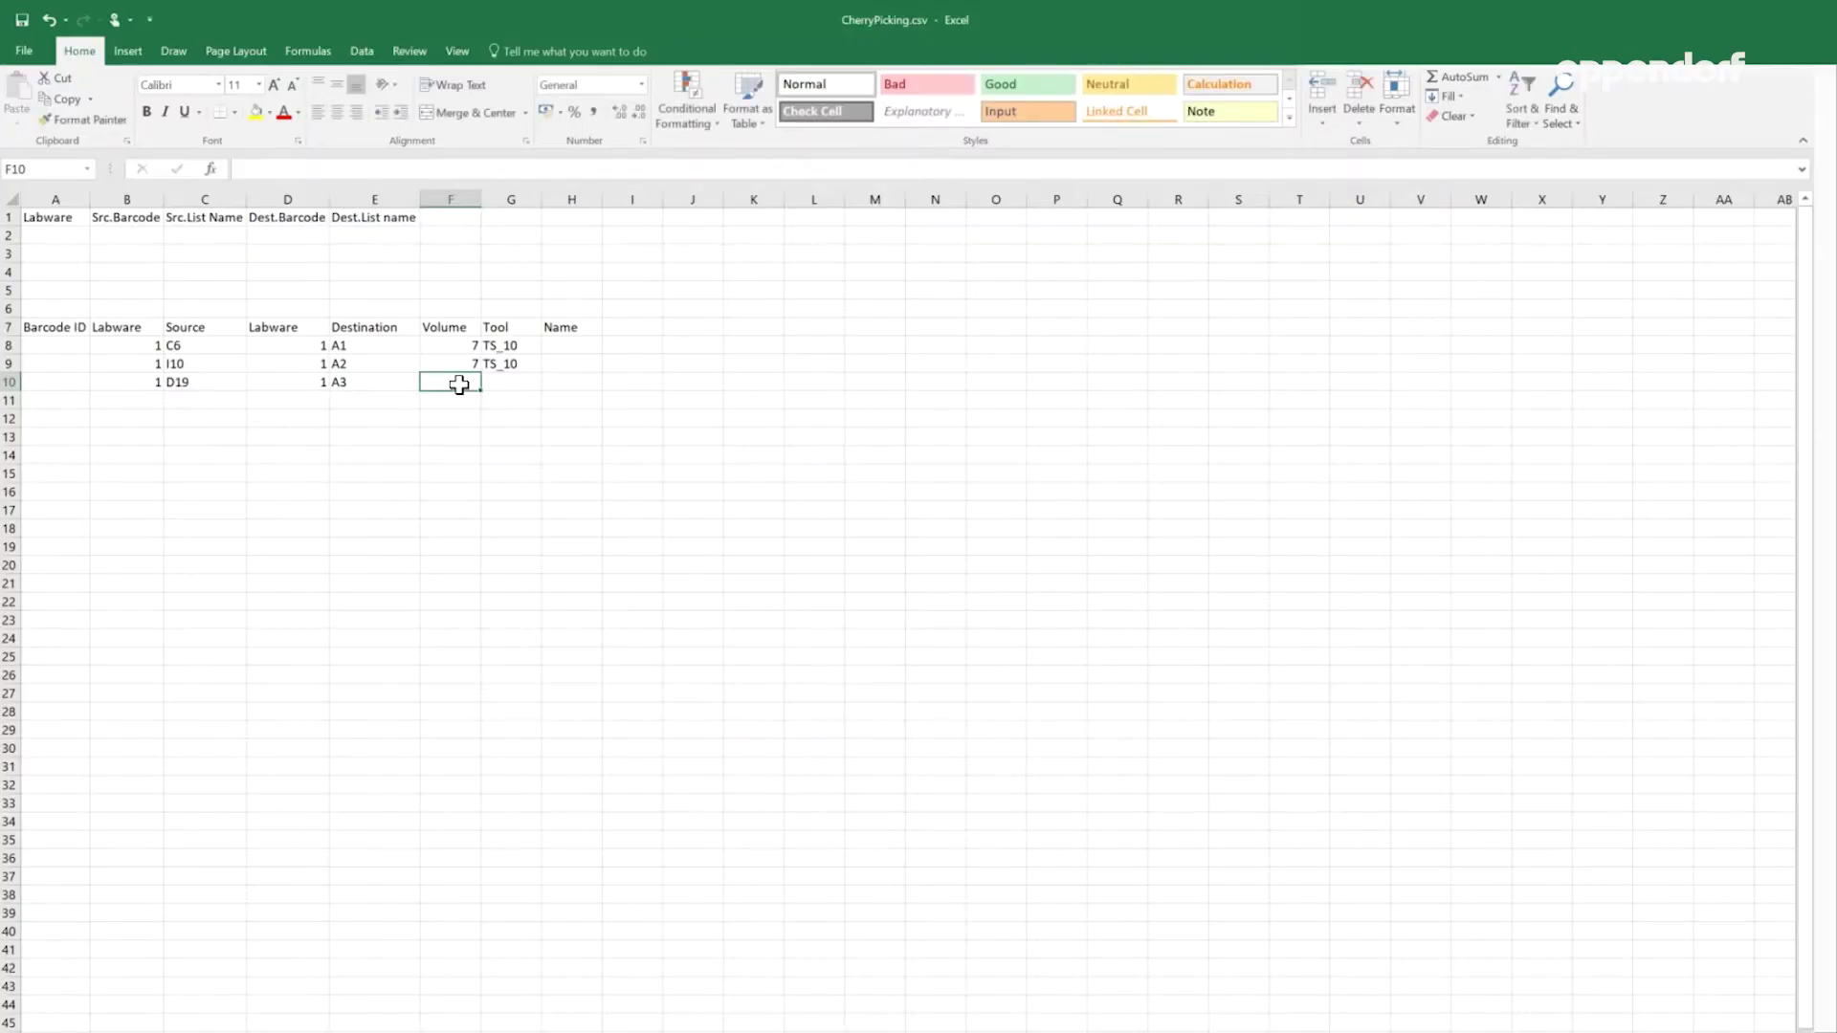
- Complete row 10 with volume 7 and tool TS_10
{"action": "type", "text": "7"}
{"action": "left_click", "coordinate": [511, 383]}
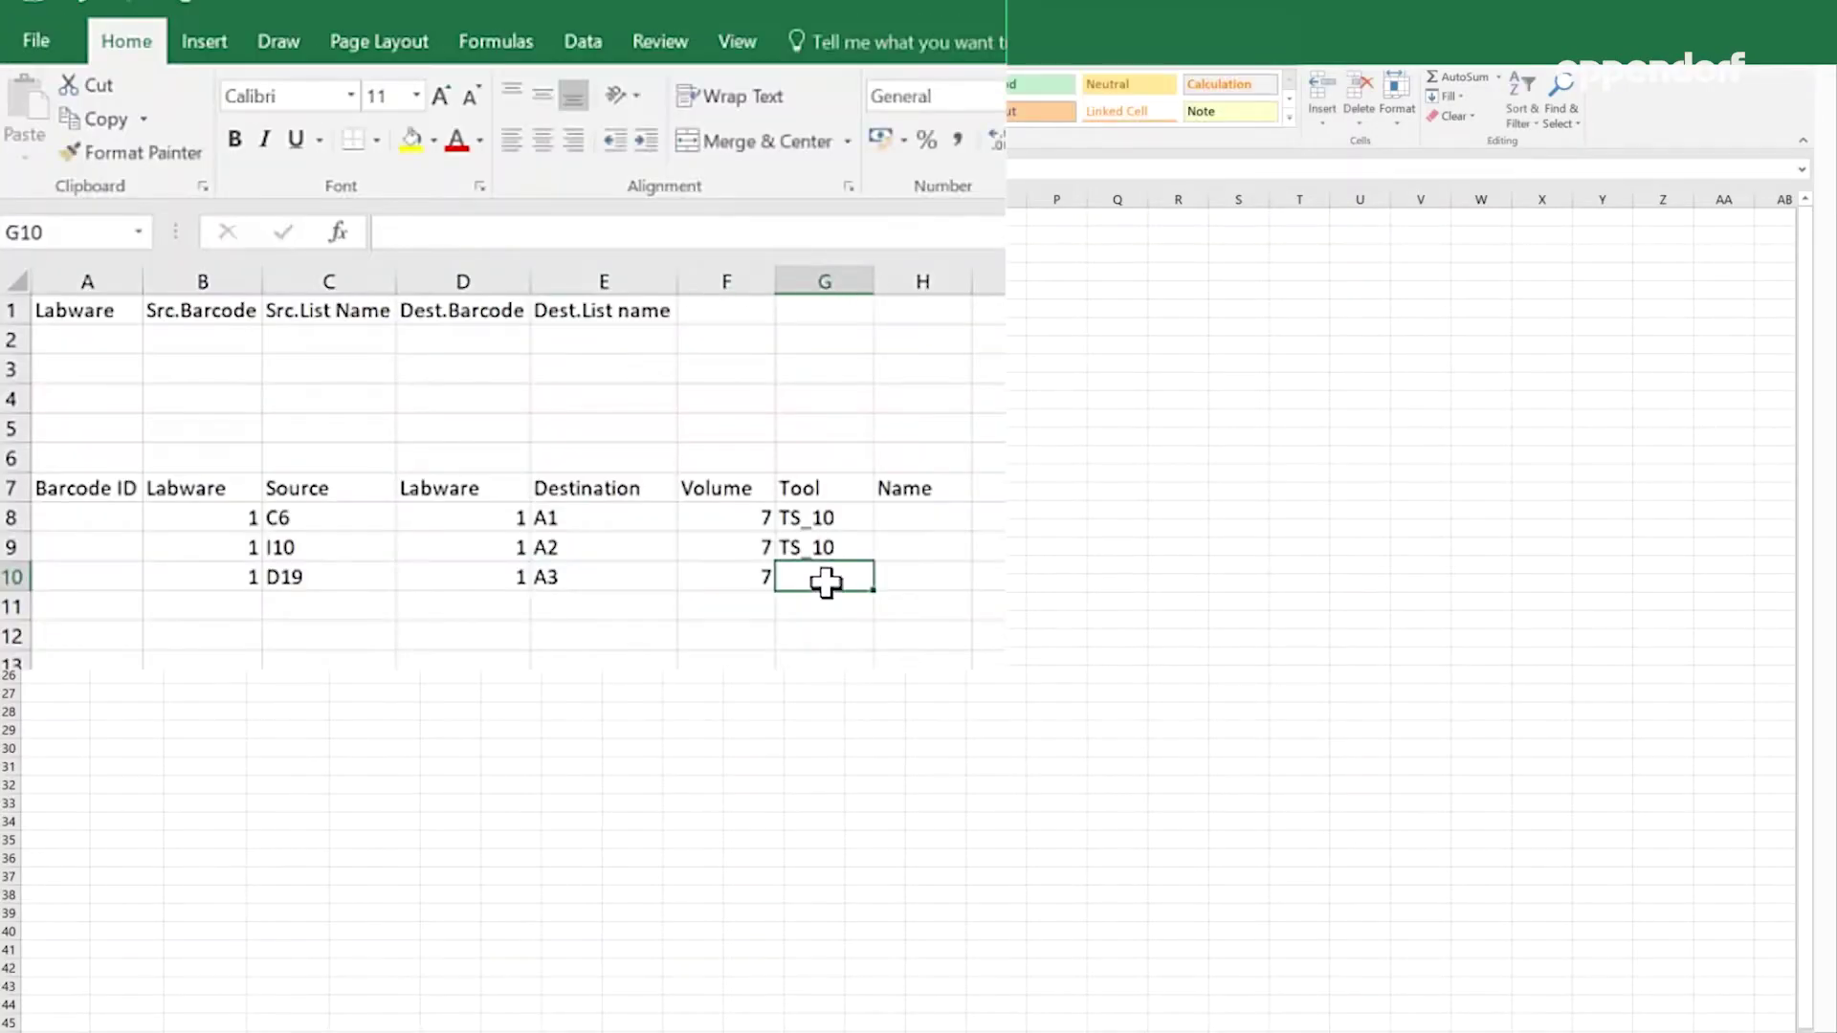
{"action": "type", "text": "TS_10"}
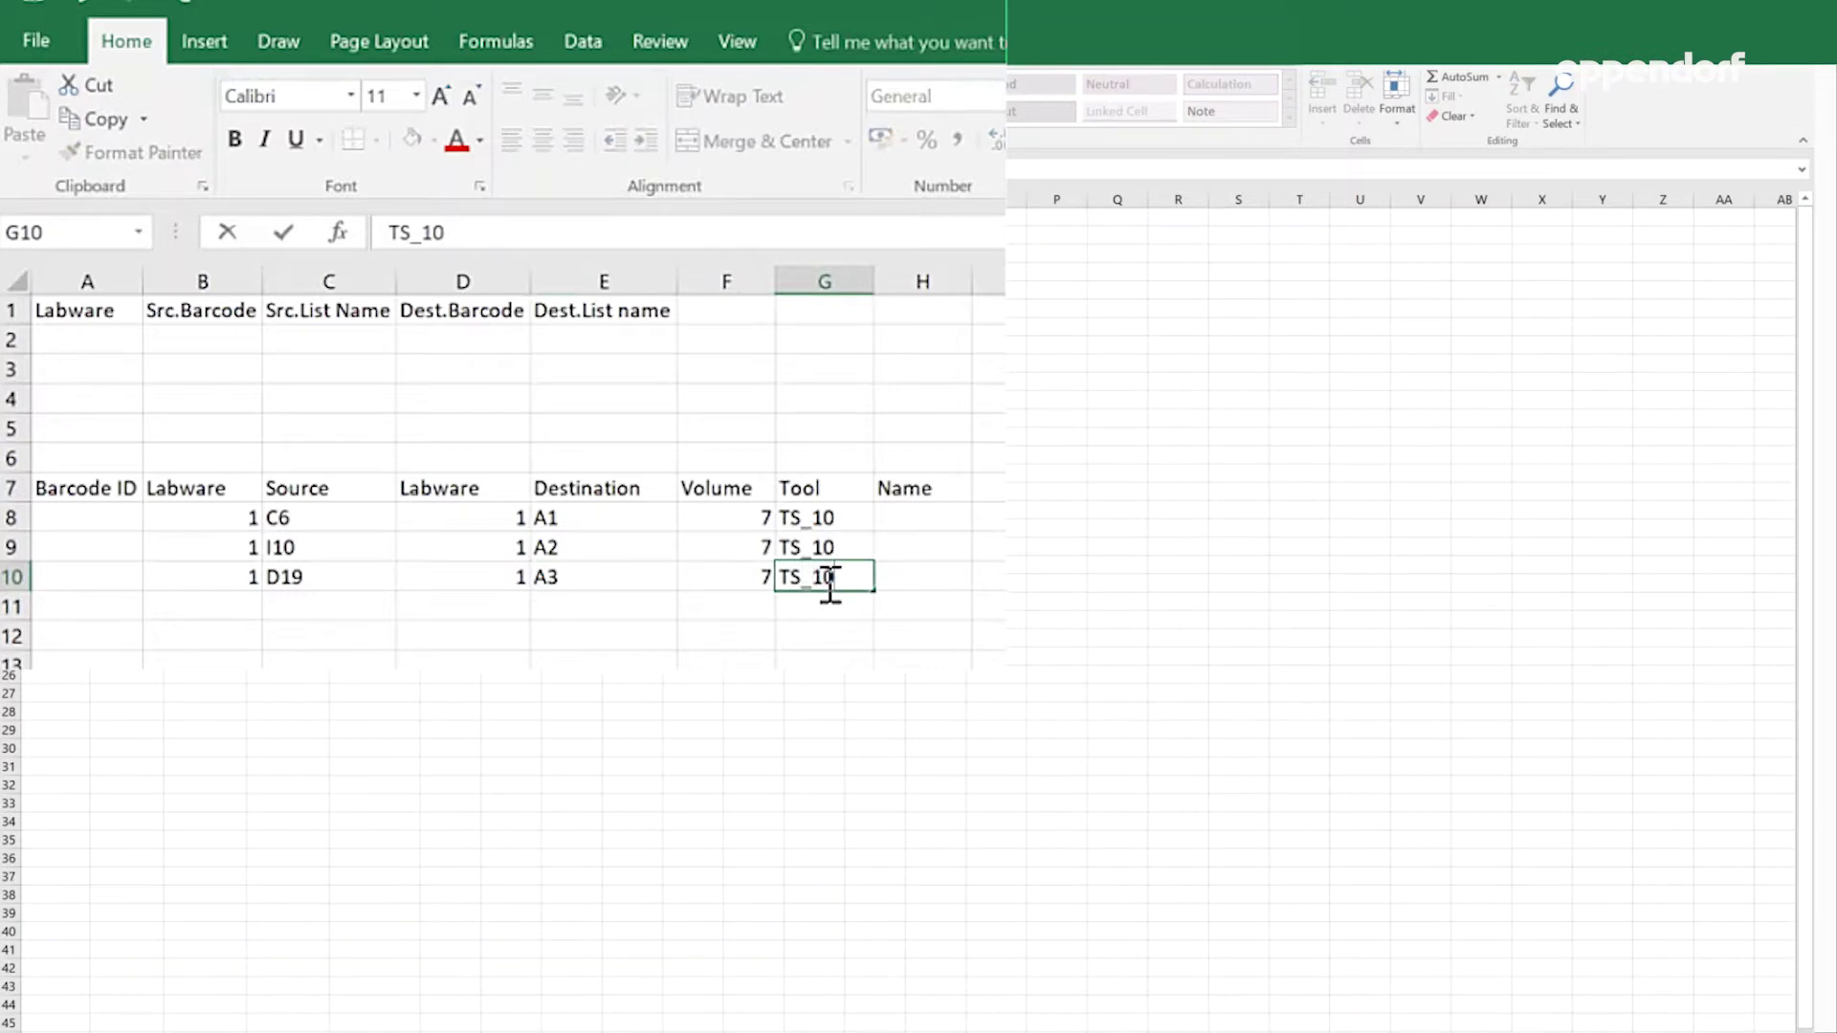
- Fill row 11 with a transfer from labware 1 well M21 to labware 1 well A4, volume 7, TS_10
{"action": "left_click", "coordinate": [252, 607]}
{"action": "type", "text": "1"}
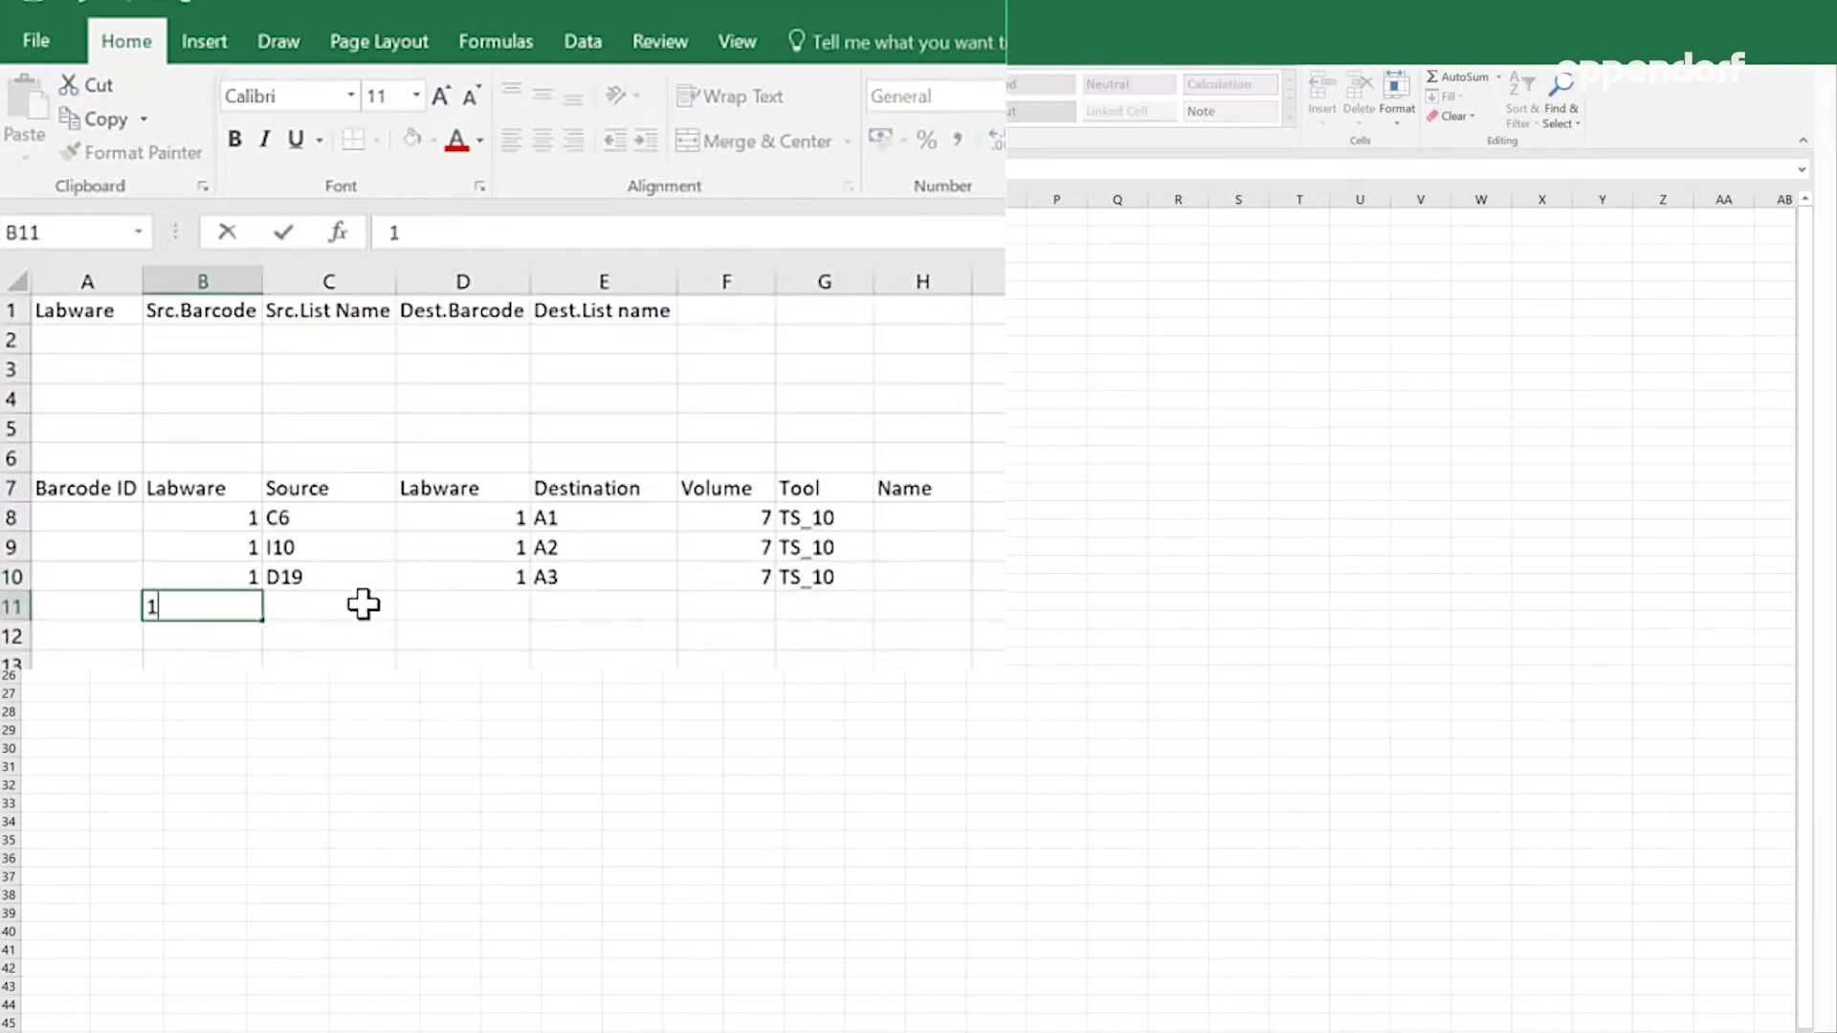
{"action": "left_click", "coordinate": [365, 604]}
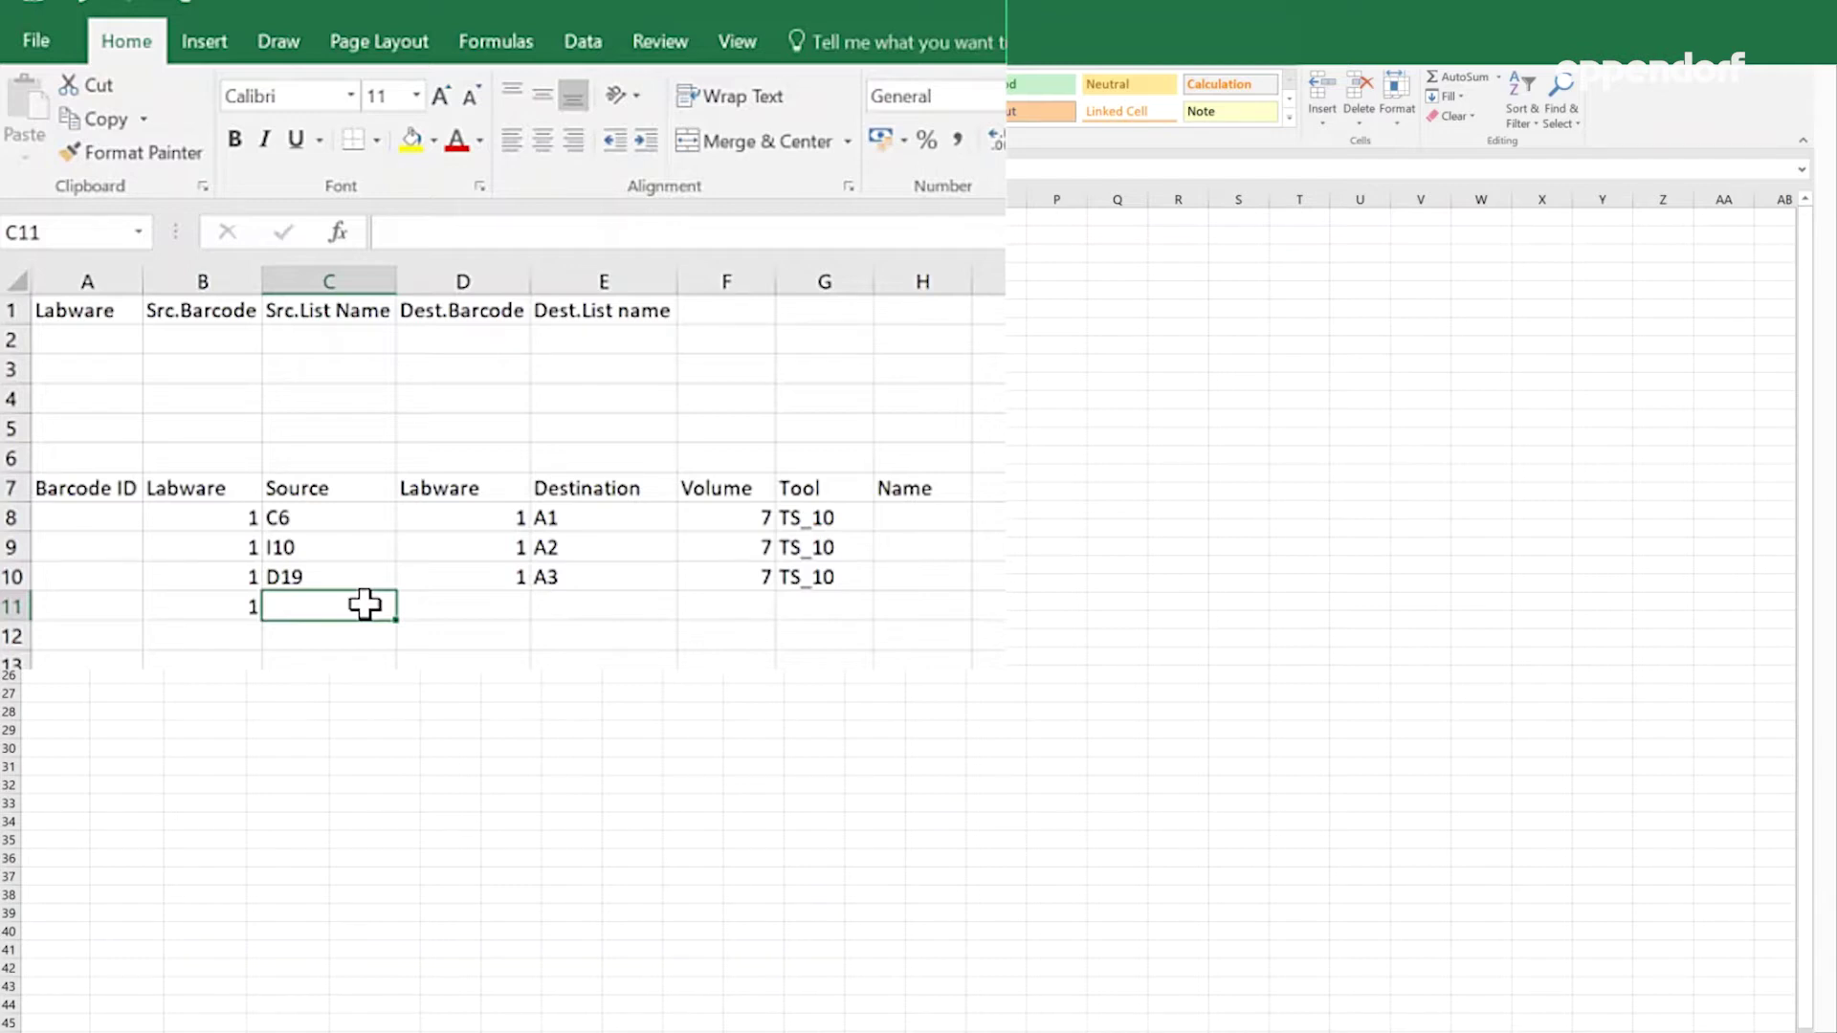
{"action": "type", "text": "M21"}
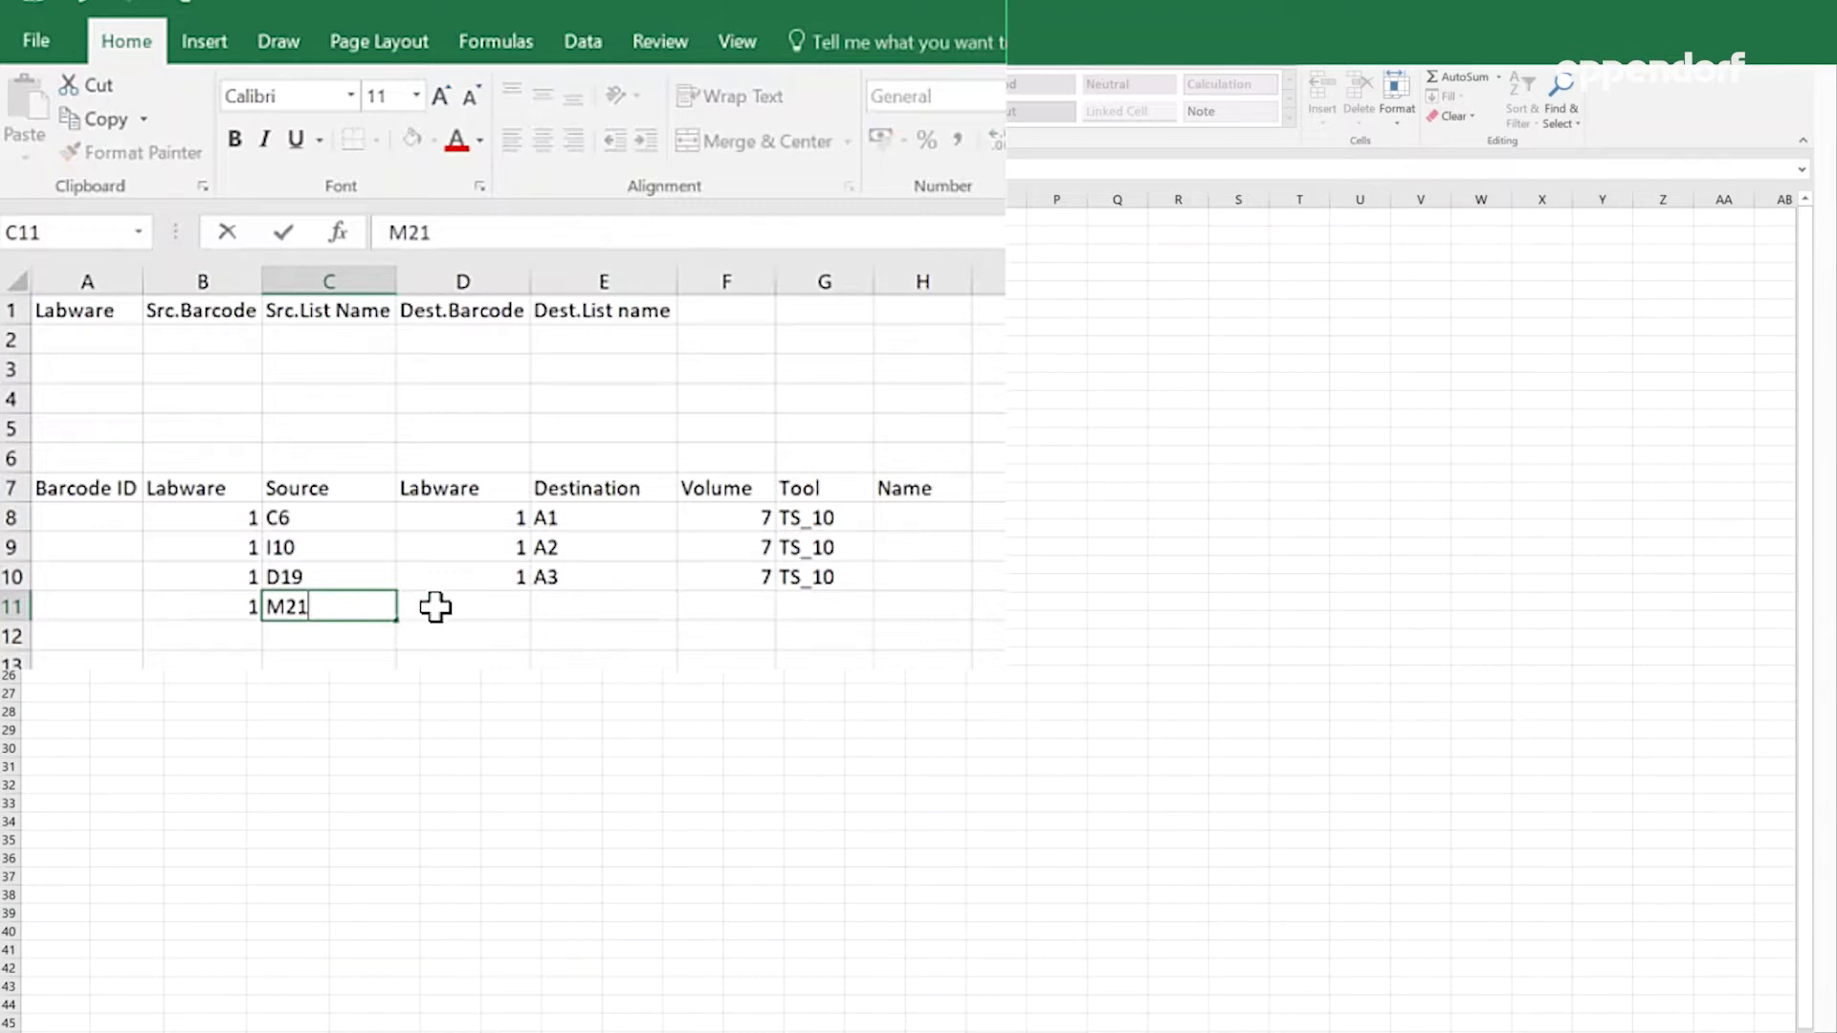
{"action": "left_click", "coordinate": [435, 607]}
{"action": "type", "text": "1"}
{"action": "left_click", "coordinate": [621, 607]}
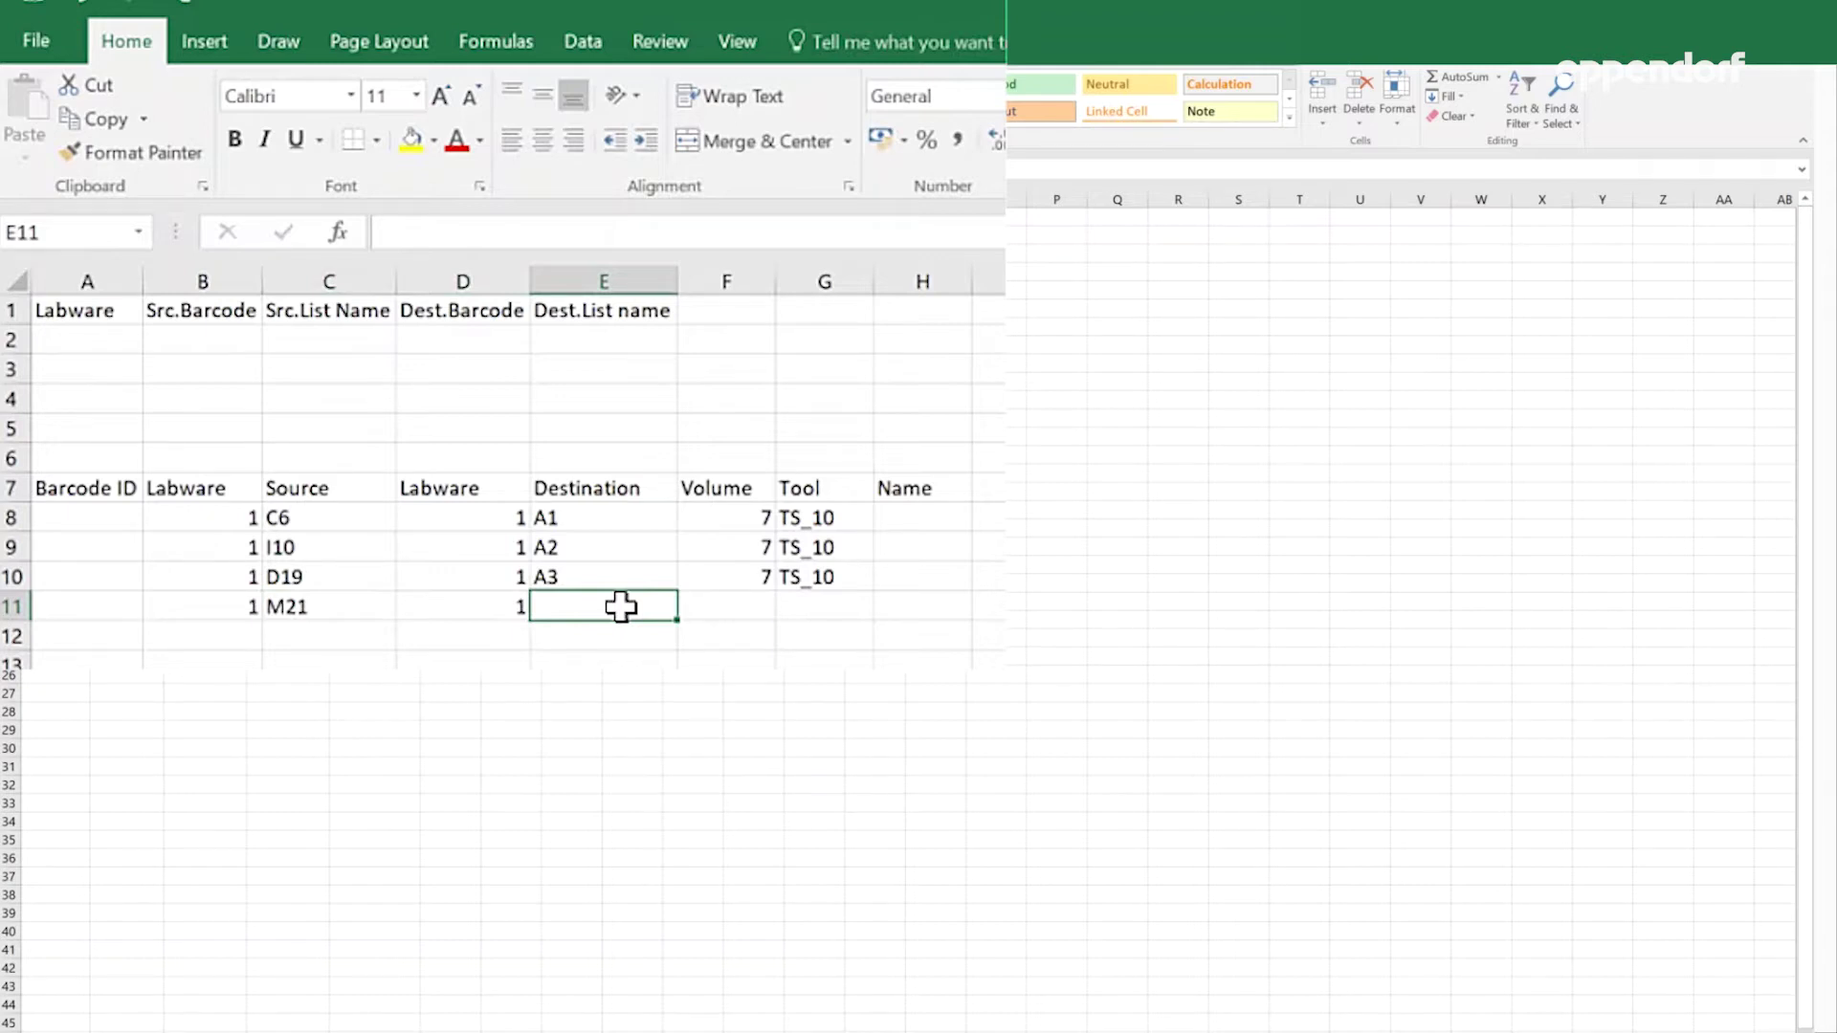
{"action": "type", "text": "A4"}
{"action": "left_click", "coordinate": [729, 602]}
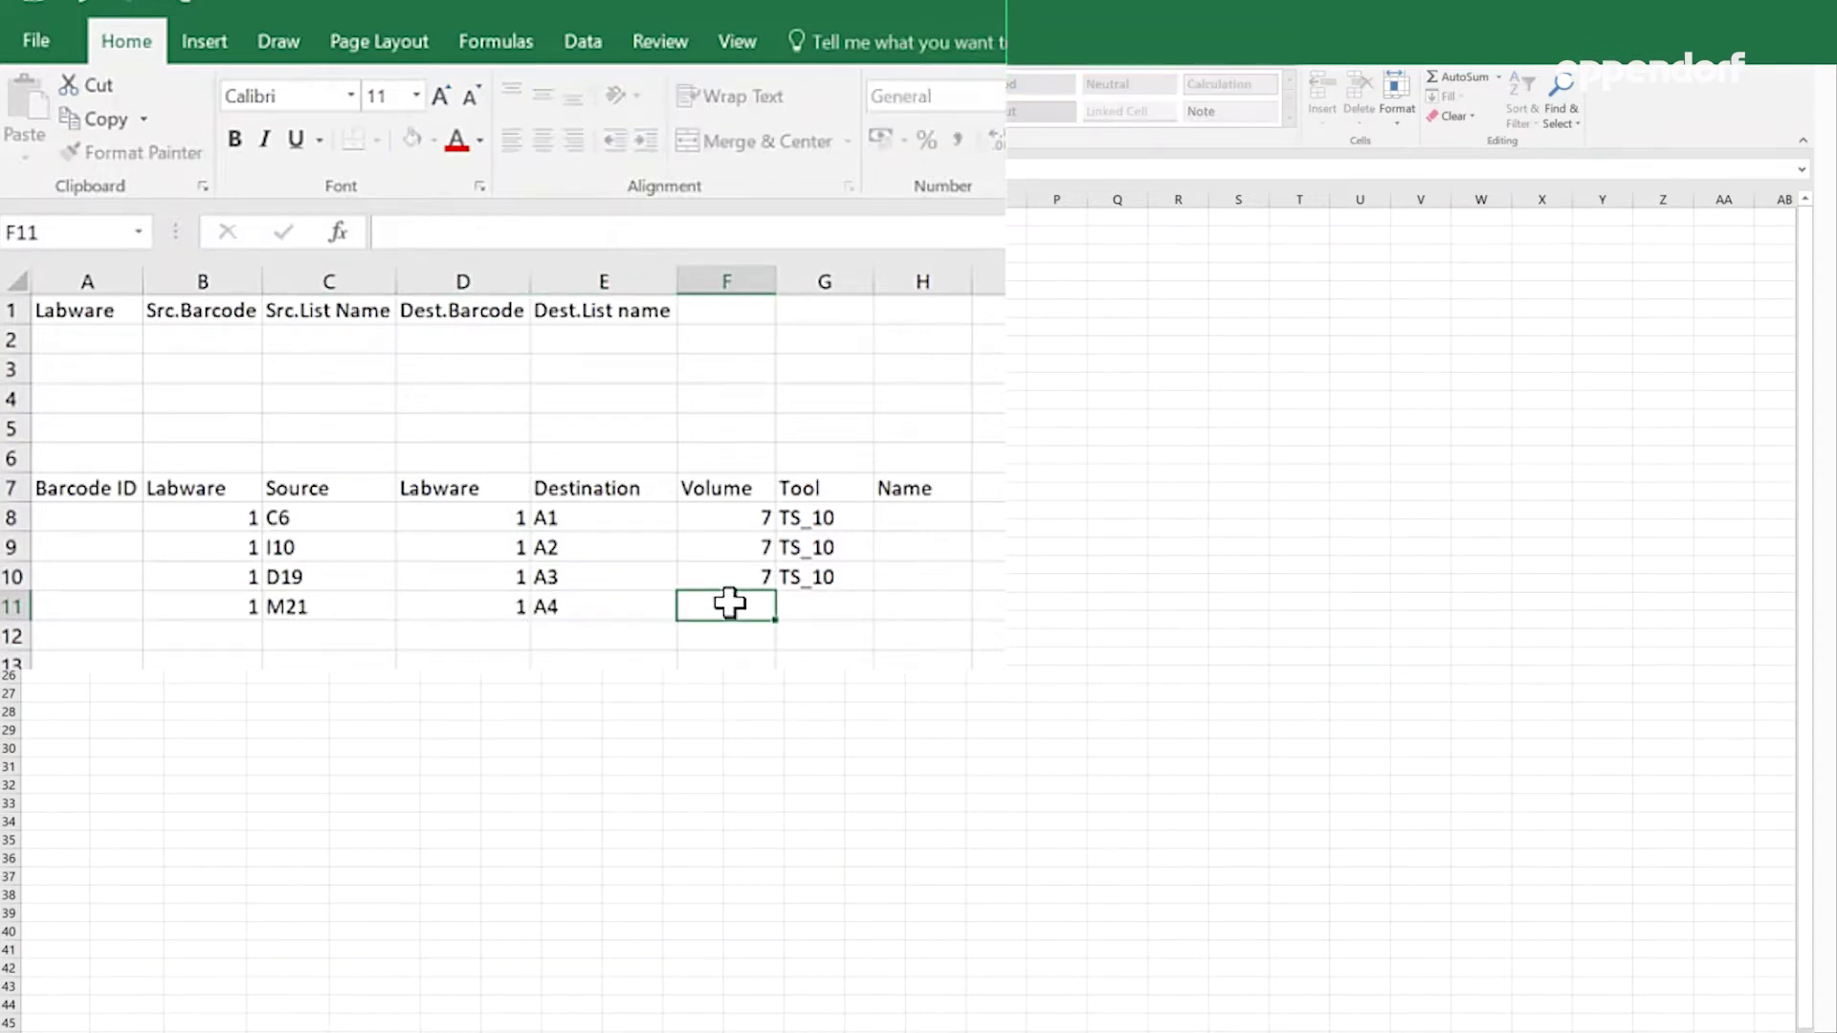
{"action": "type", "text": "7"}
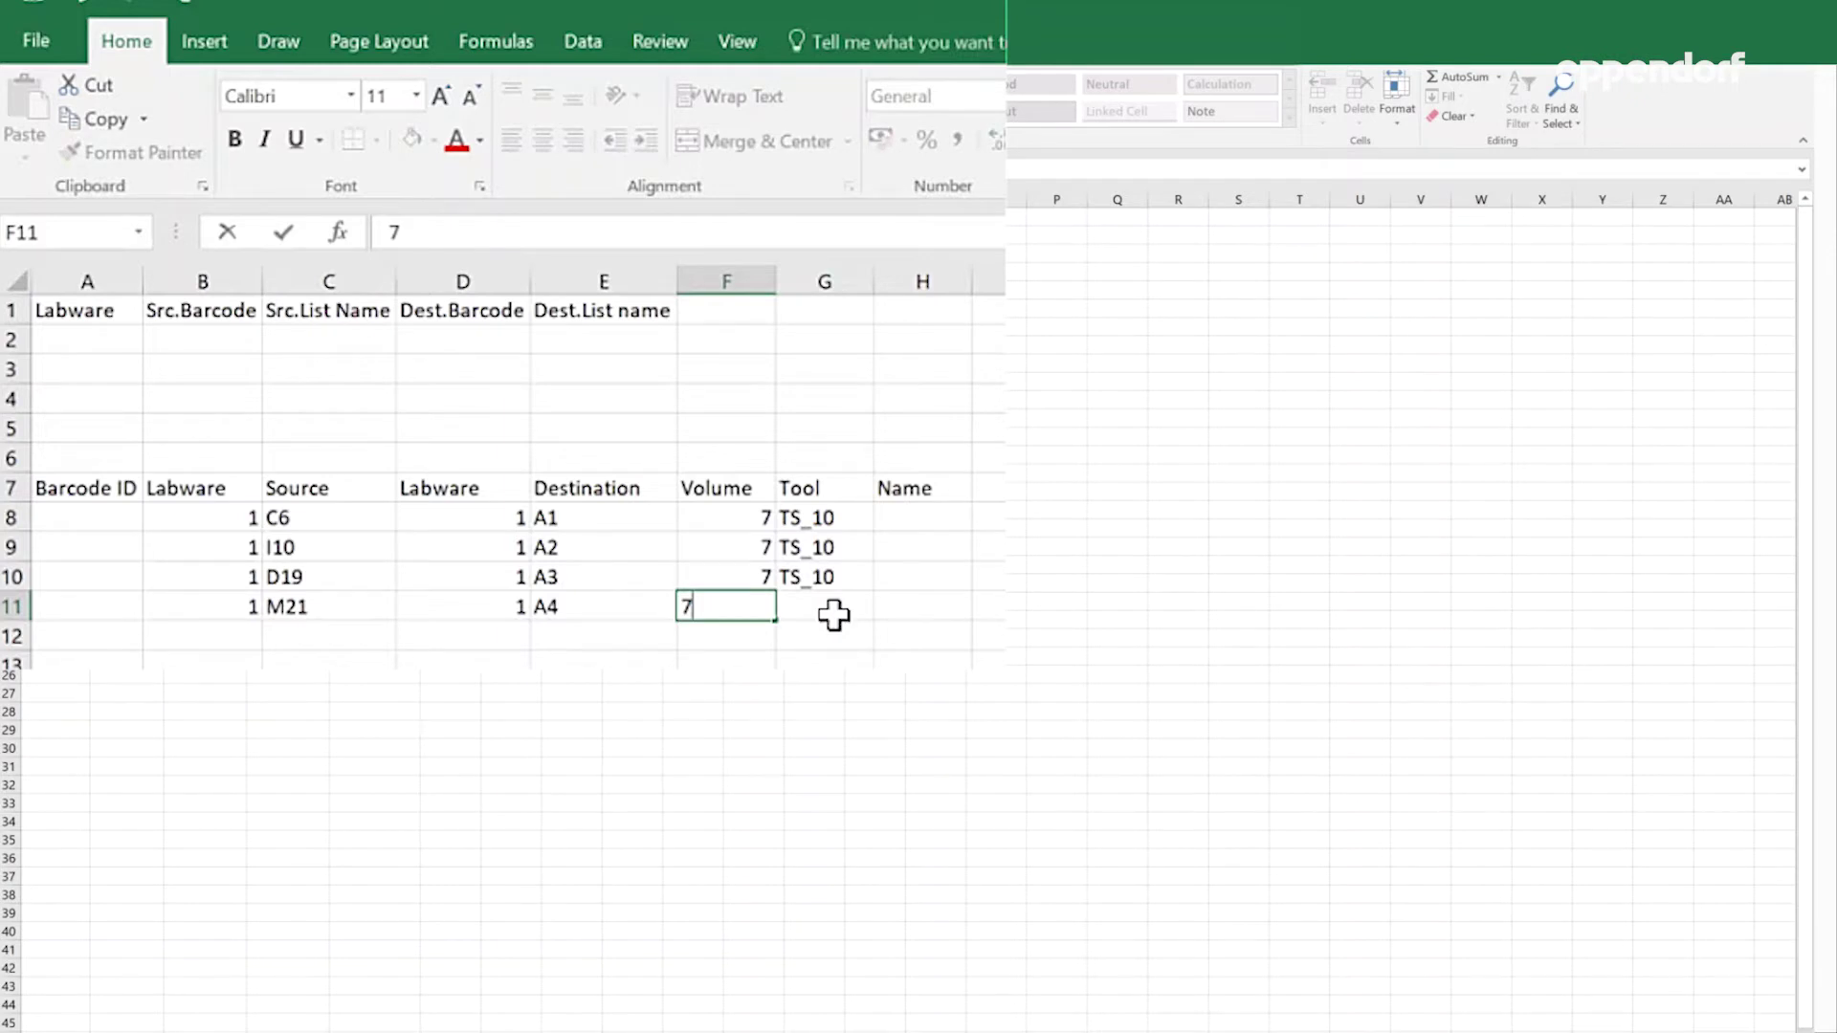
{"action": "left_click", "coordinate": [833, 616]}
{"action": "type", "text": "TS_10"}
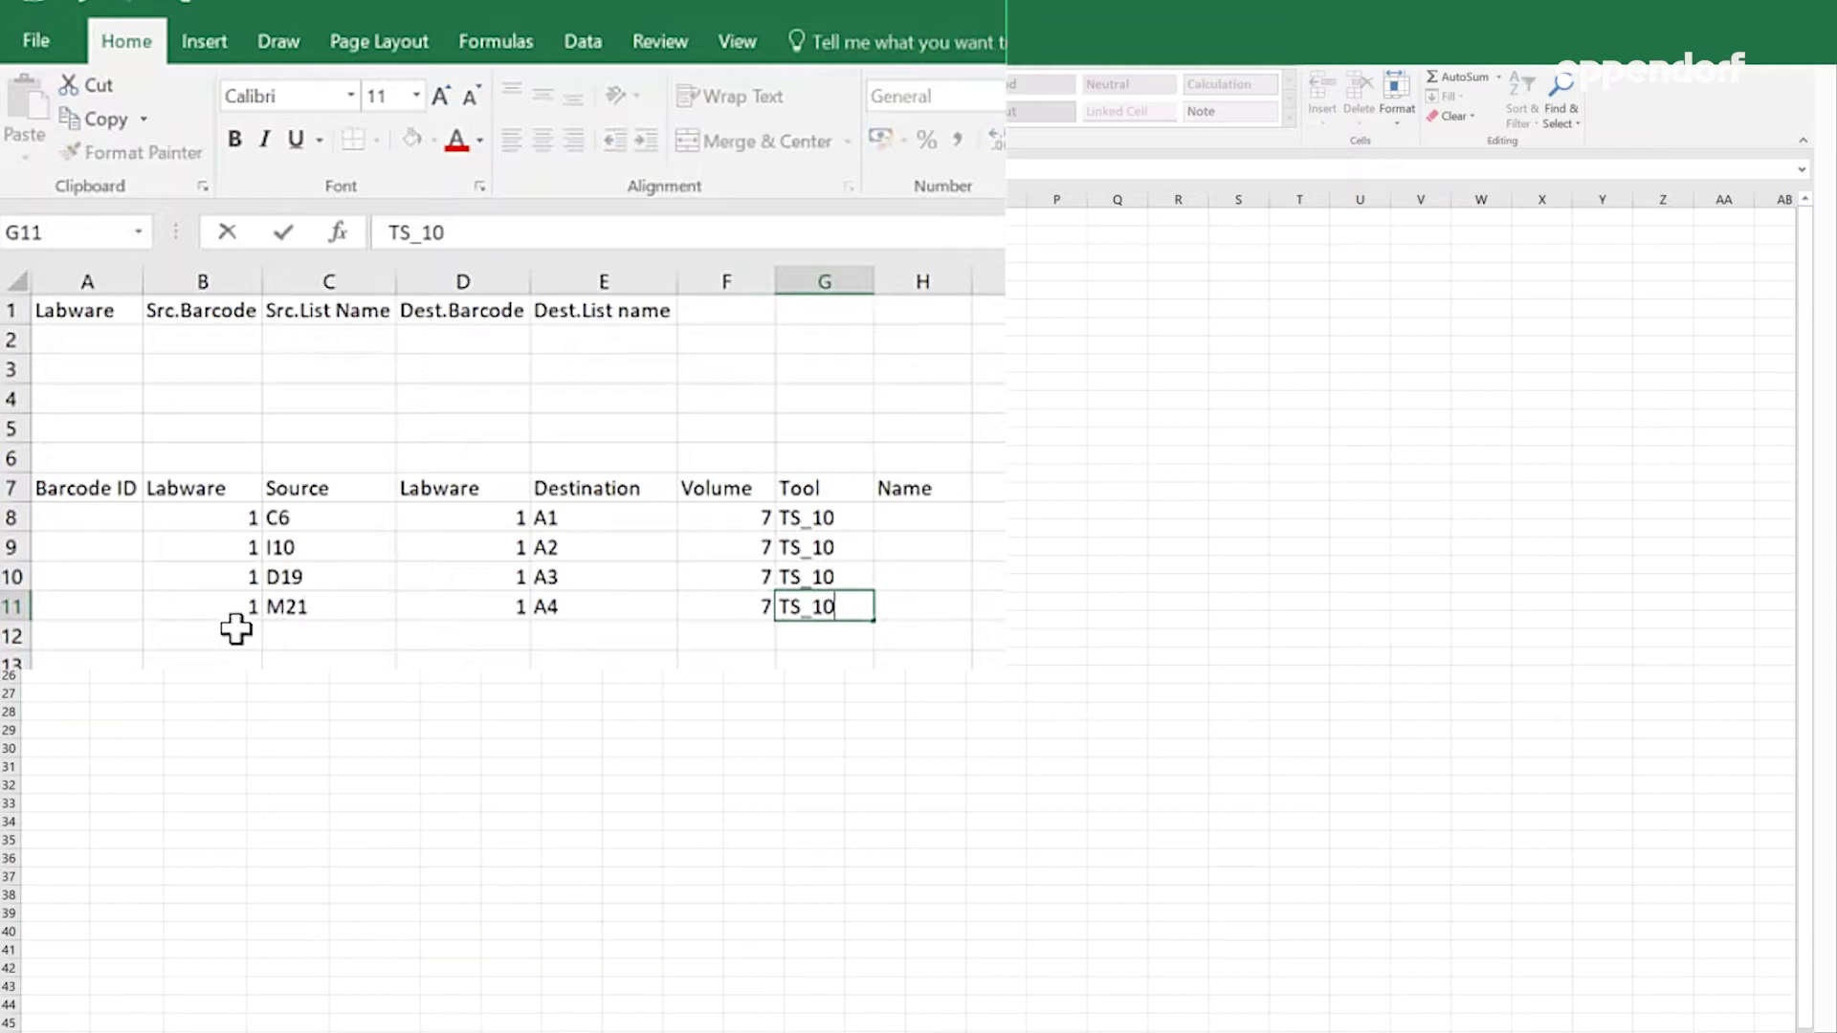
- Fill row 12 with a transfer from labware 1 well M4 to labware 1 well A5, volume 7, TS_10
{"action": "left_click", "coordinate": [235, 629]}
{"action": "type", "text": "1"}
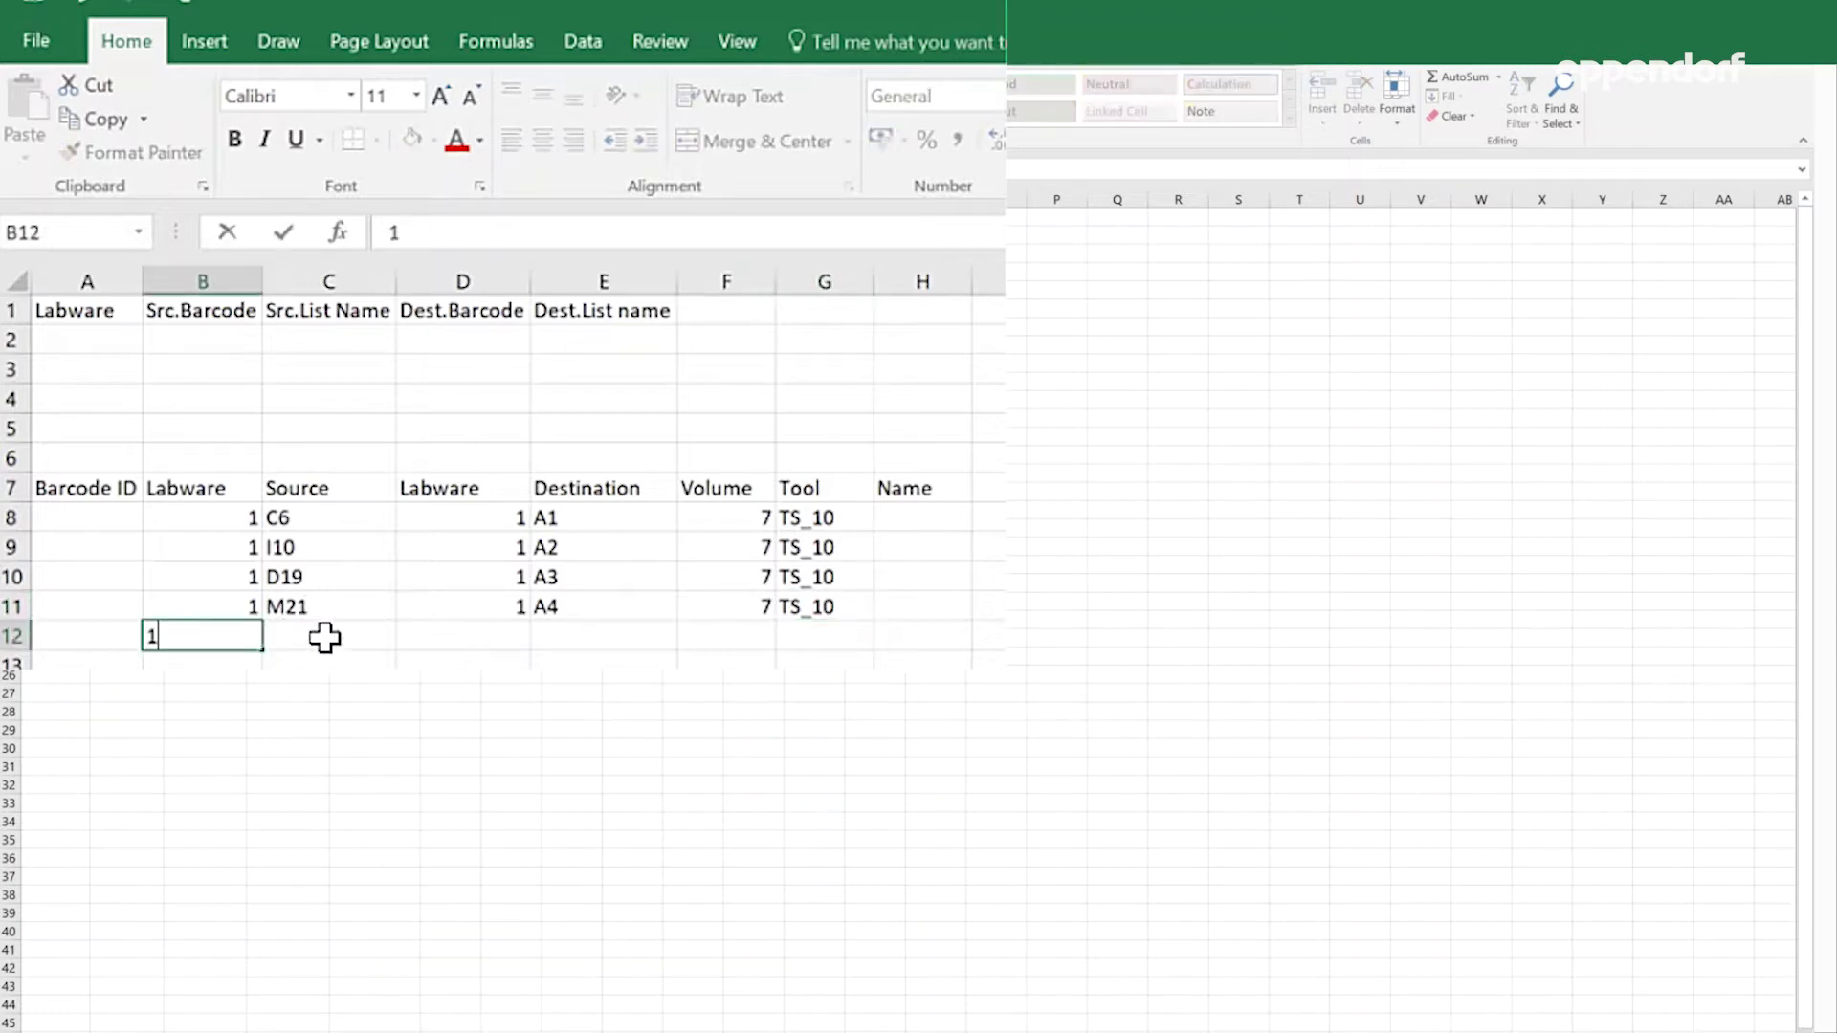
{"action": "left_click", "coordinate": [326, 635]}
{"action": "type", "text": "M4"}
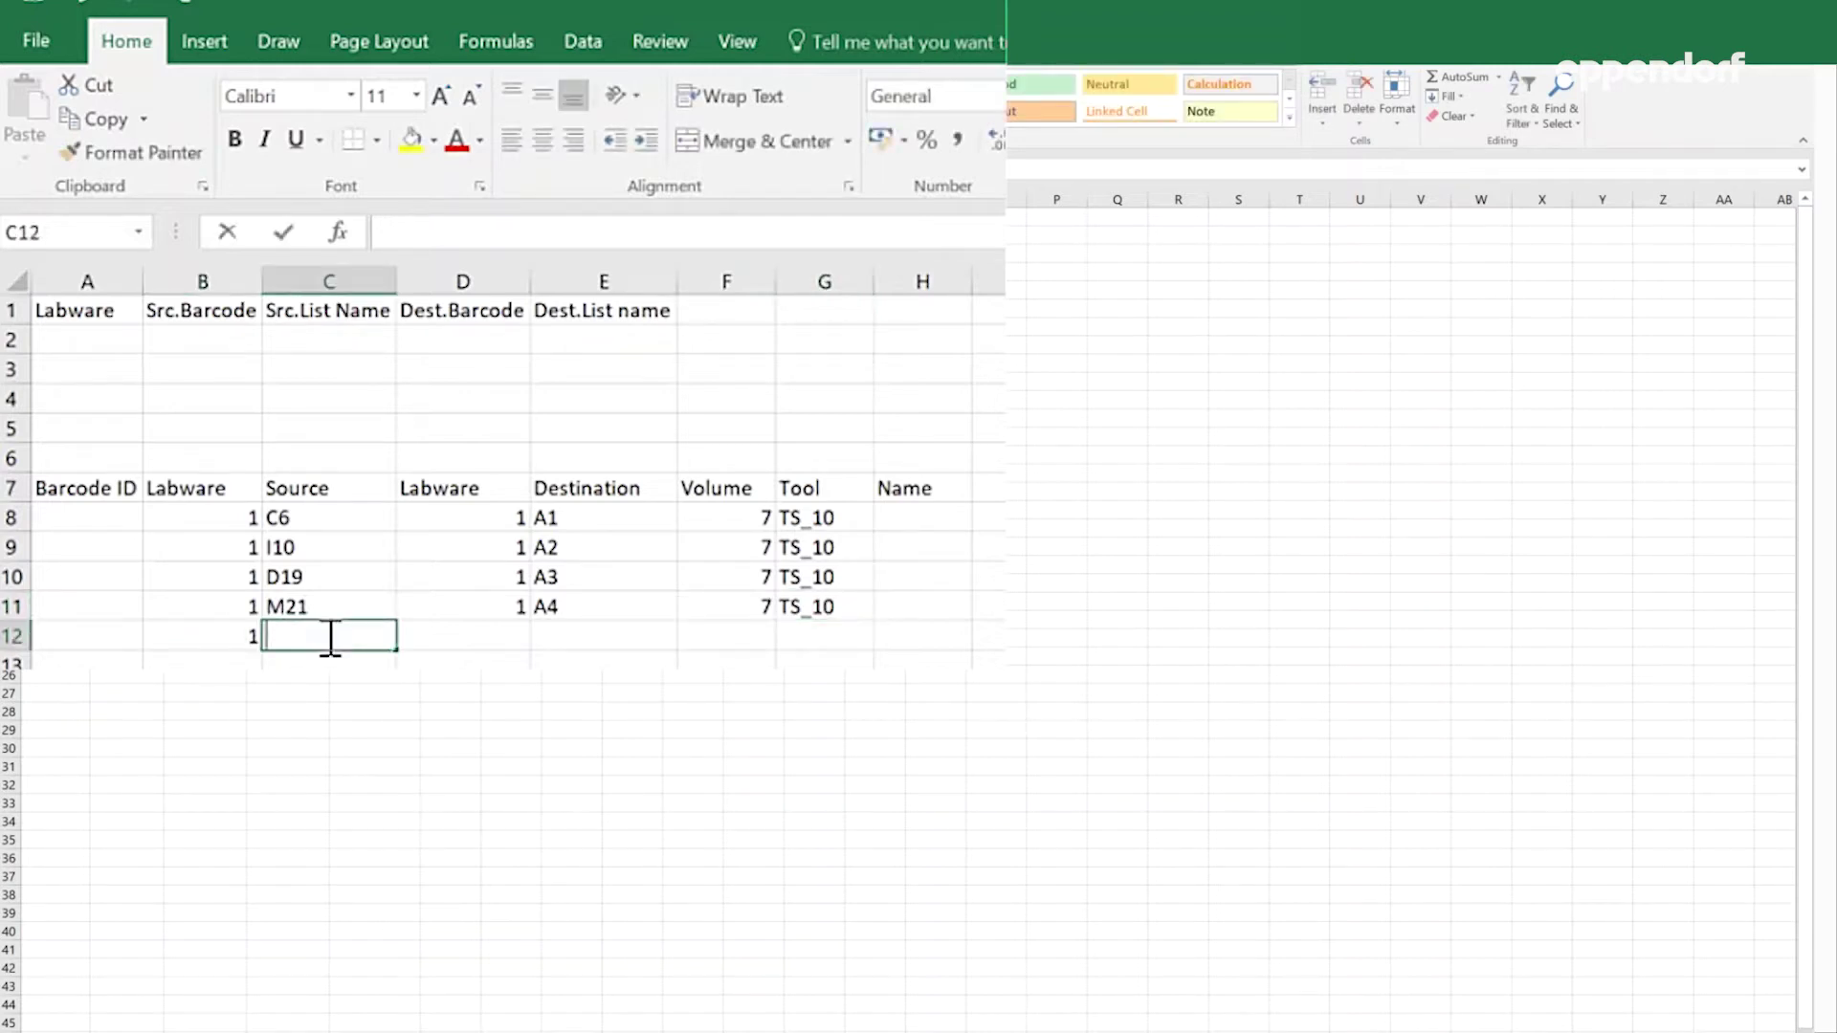
{"action": "left_click", "coordinate": [466, 634]}
{"action": "type", "text": "1"}
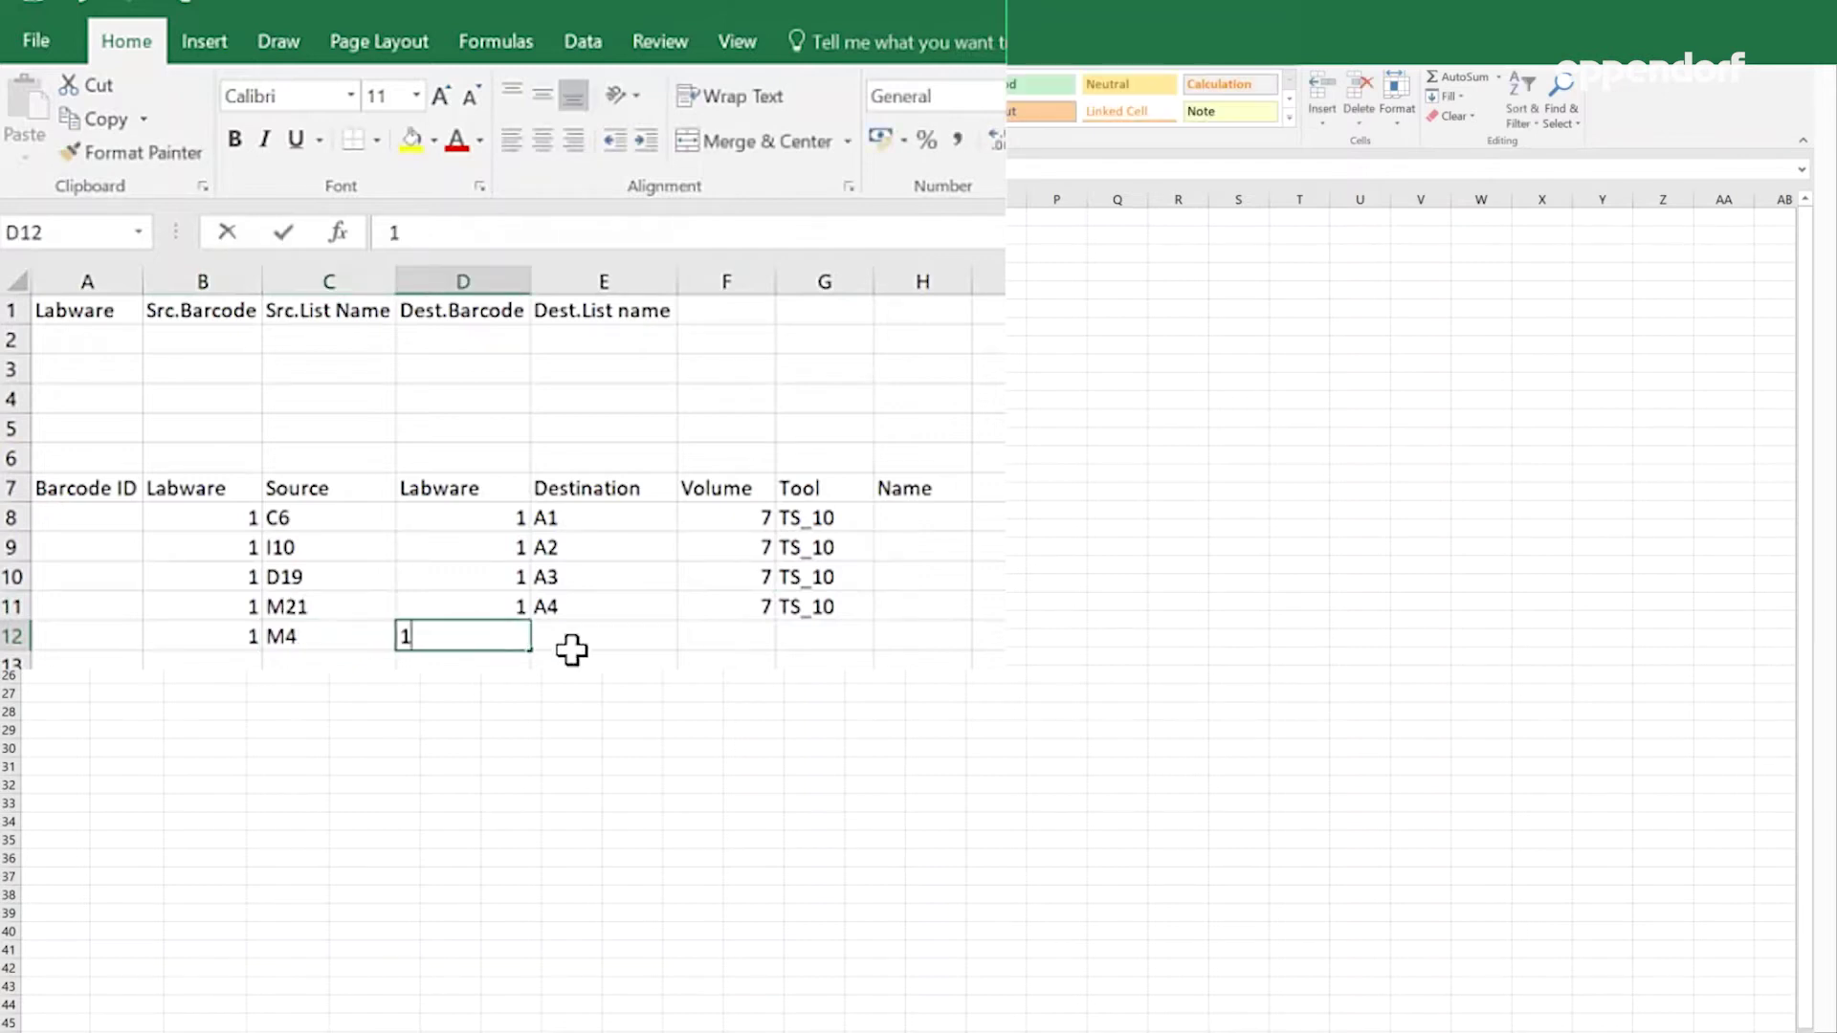
{"action": "left_click", "coordinate": [594, 633]}
{"action": "type", "text": "A5"}
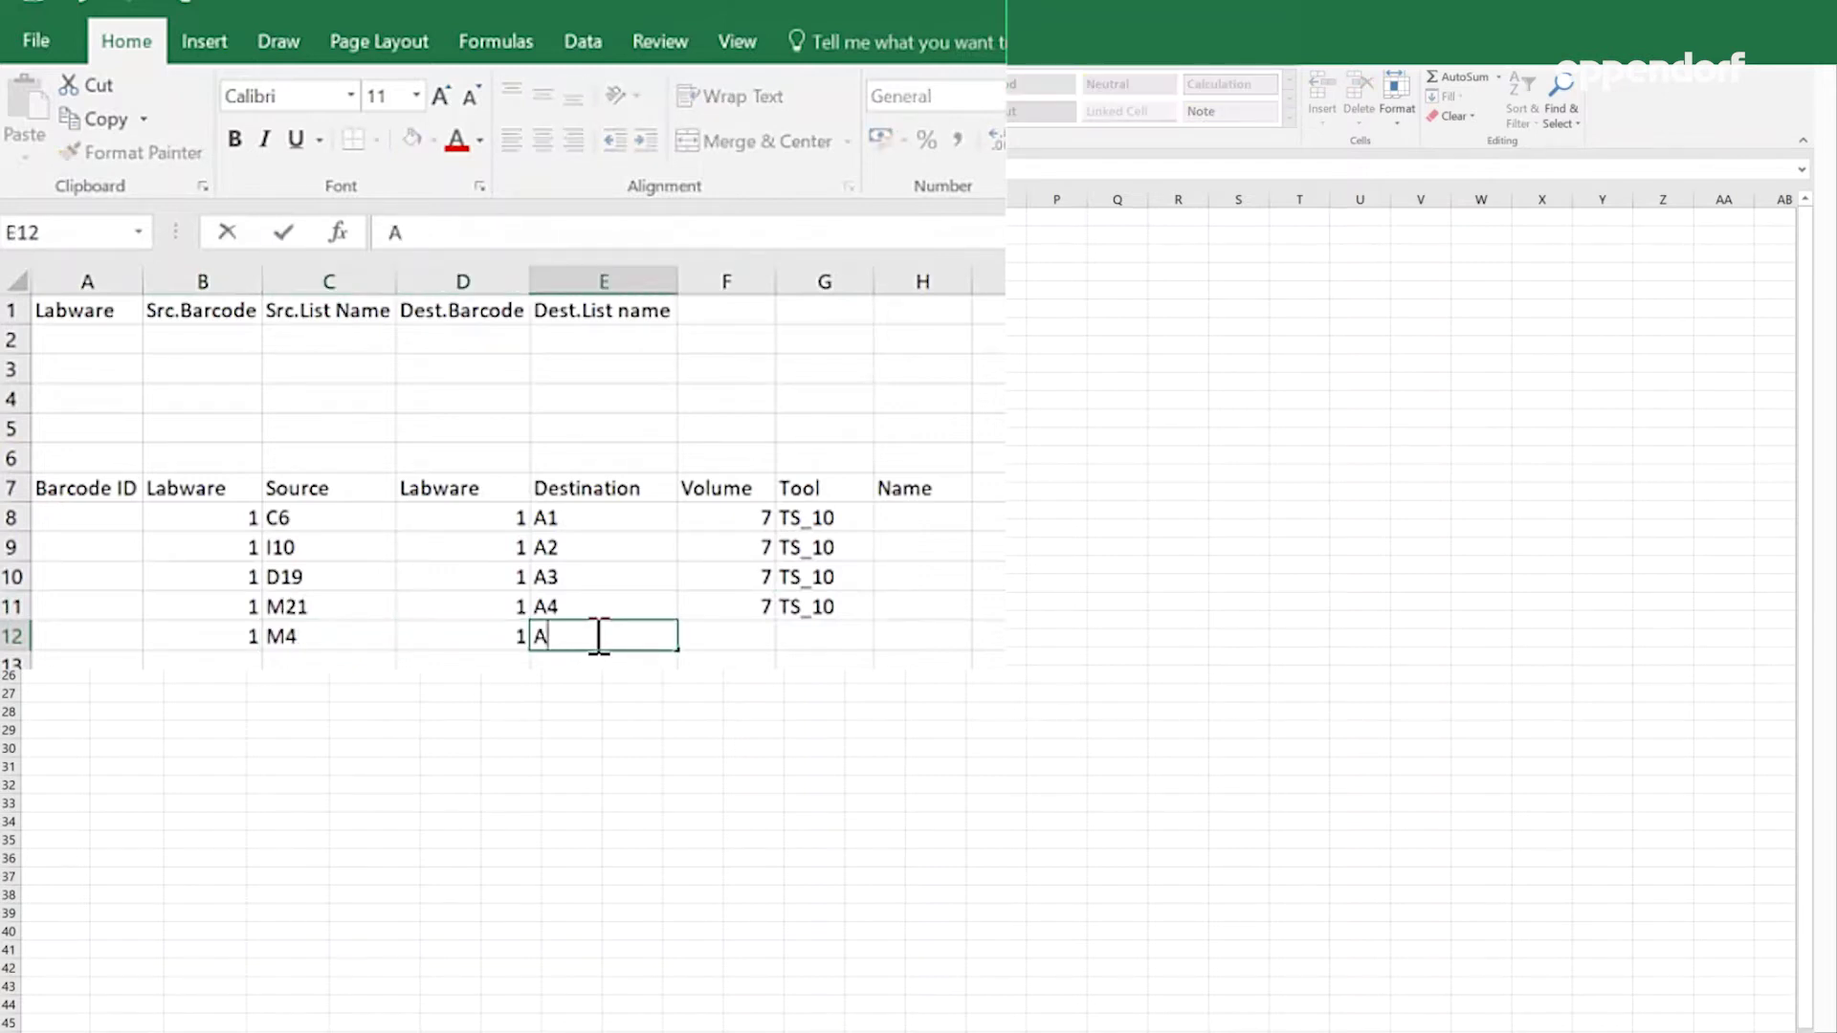
{"action": "left_click", "coordinate": [721, 638]}
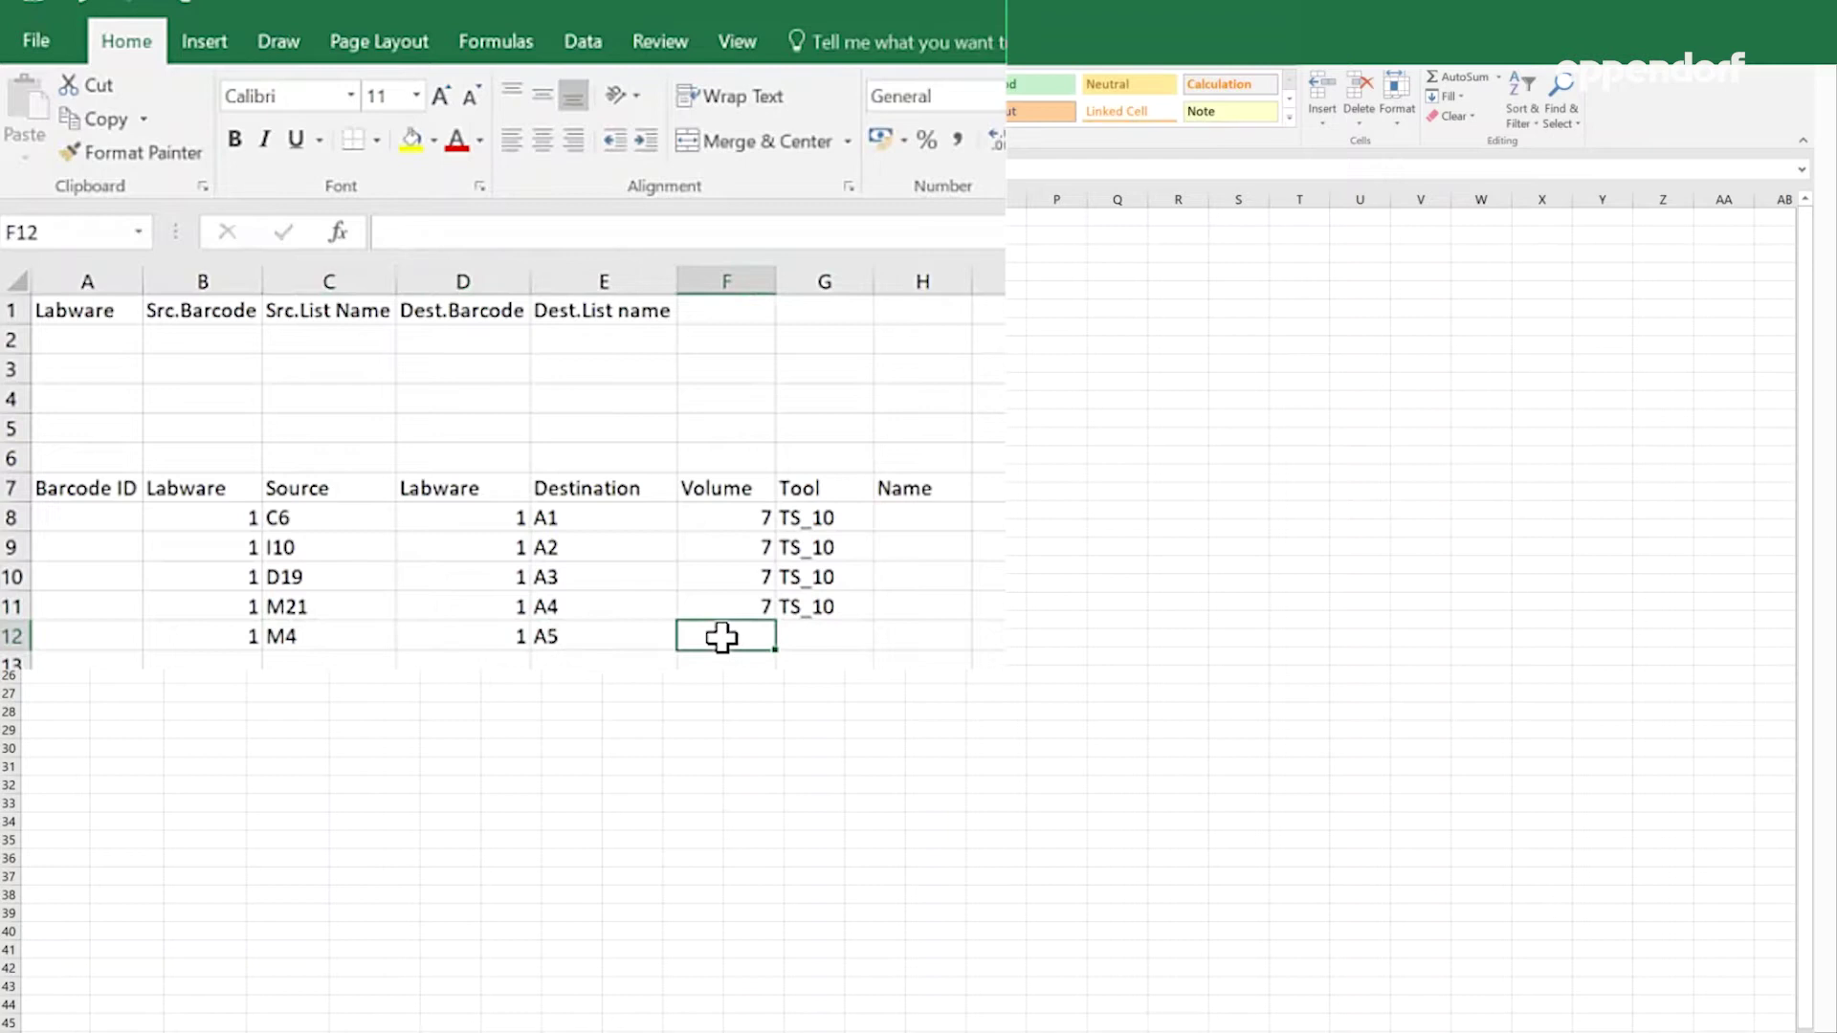
{"action": "type", "text": "7"}
{"action": "left_click", "coordinate": [824, 637]}
{"action": "type", "text": "TS_10"}
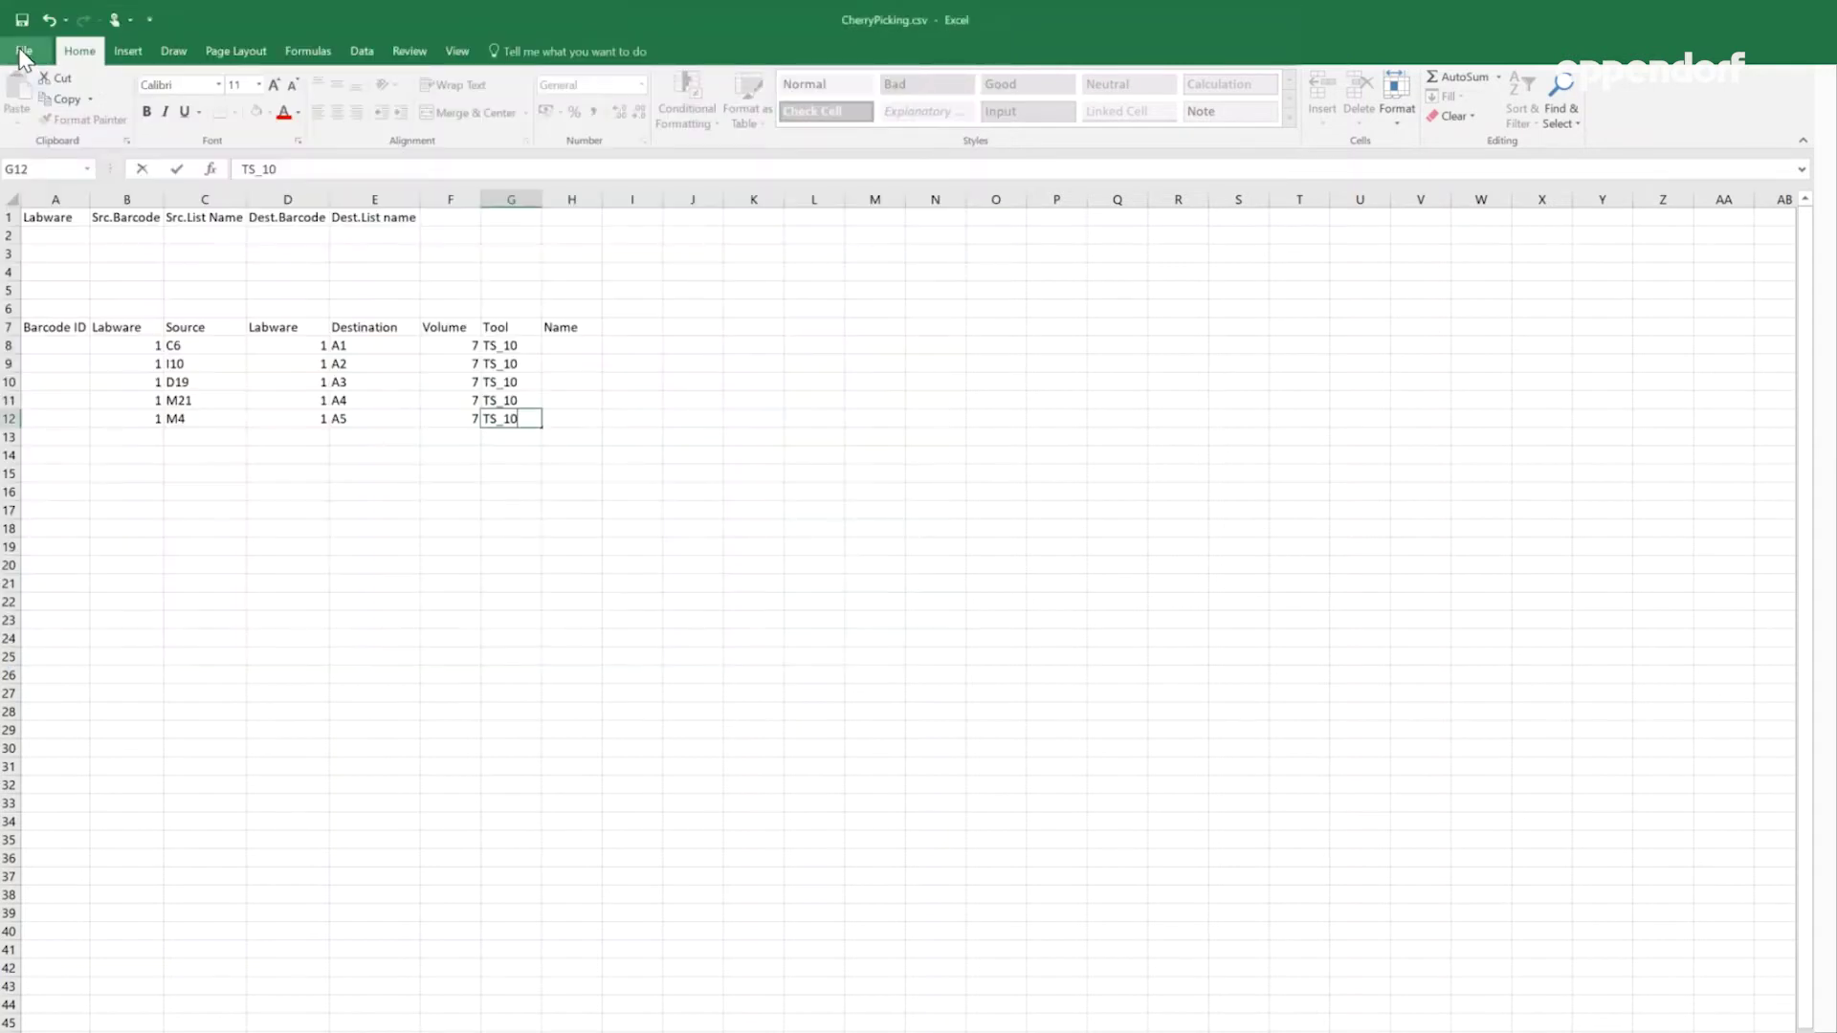
- Save the sheet as CherryPicking.csv in CSV (Comma delimited) format via Save As
{"action": "left_click", "coordinate": [22, 52]}
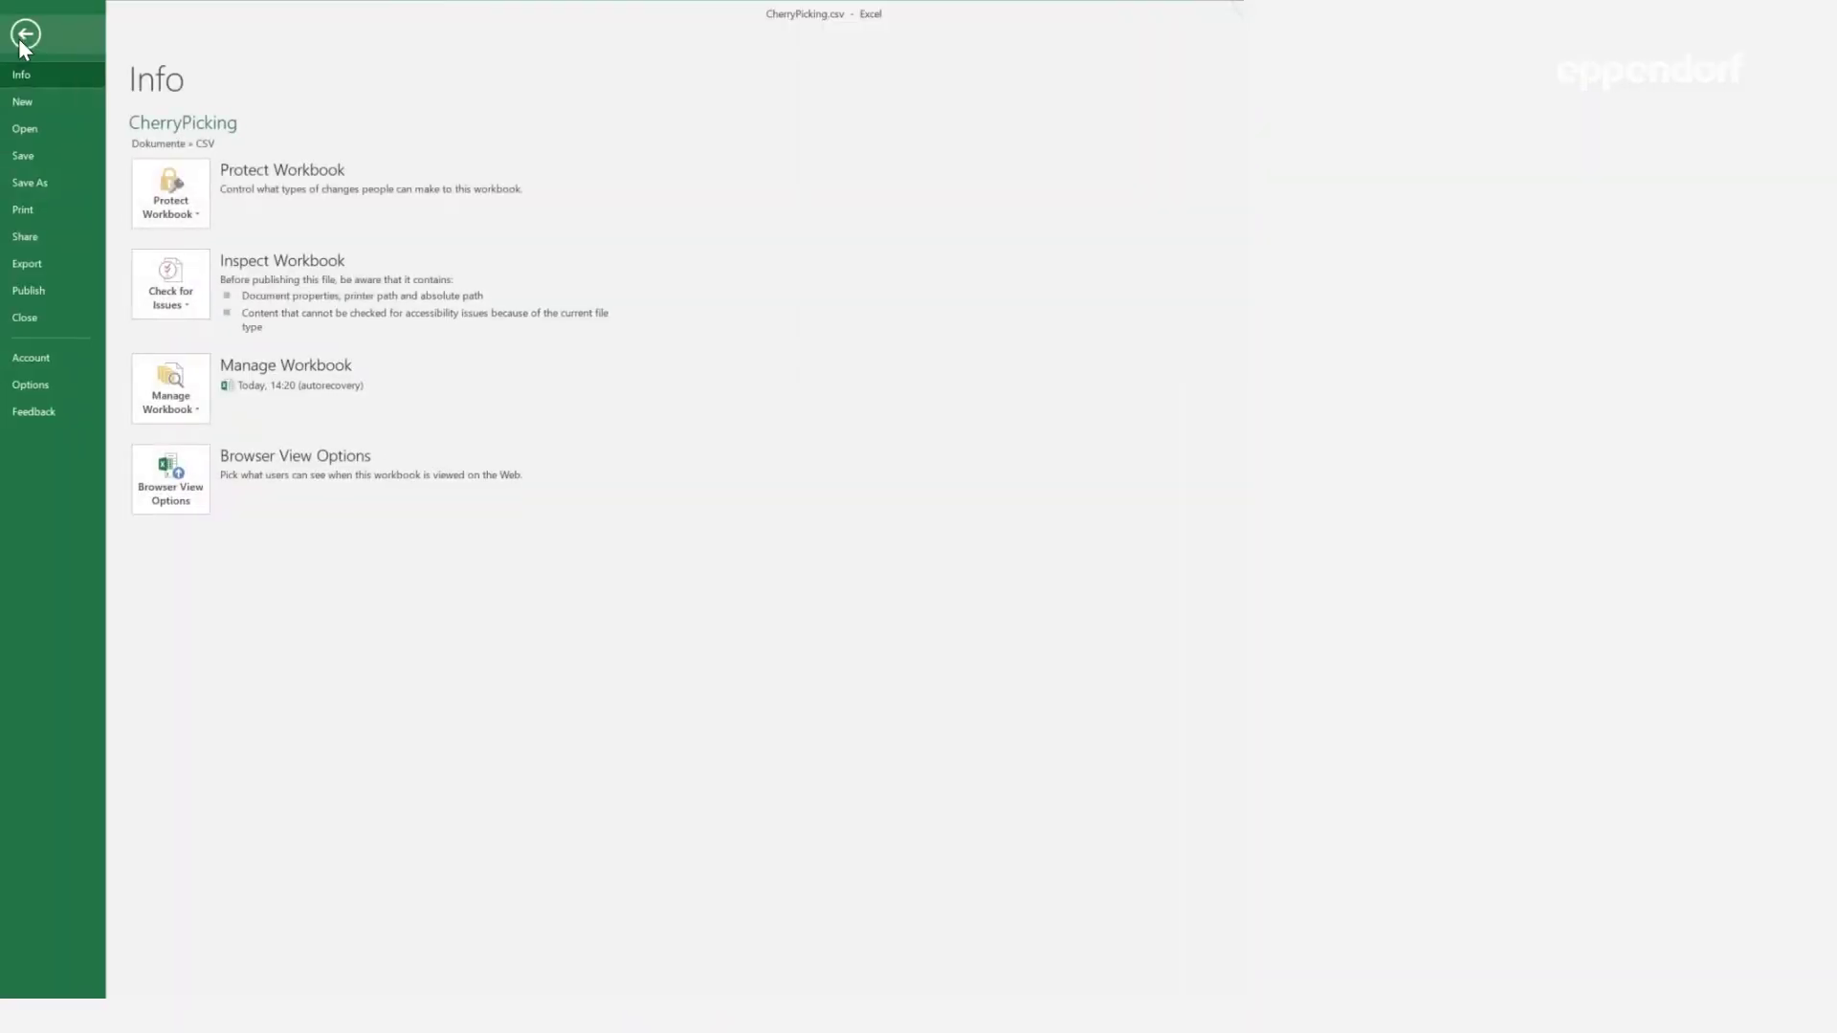
{"action": "left_click", "coordinate": [44, 180]}
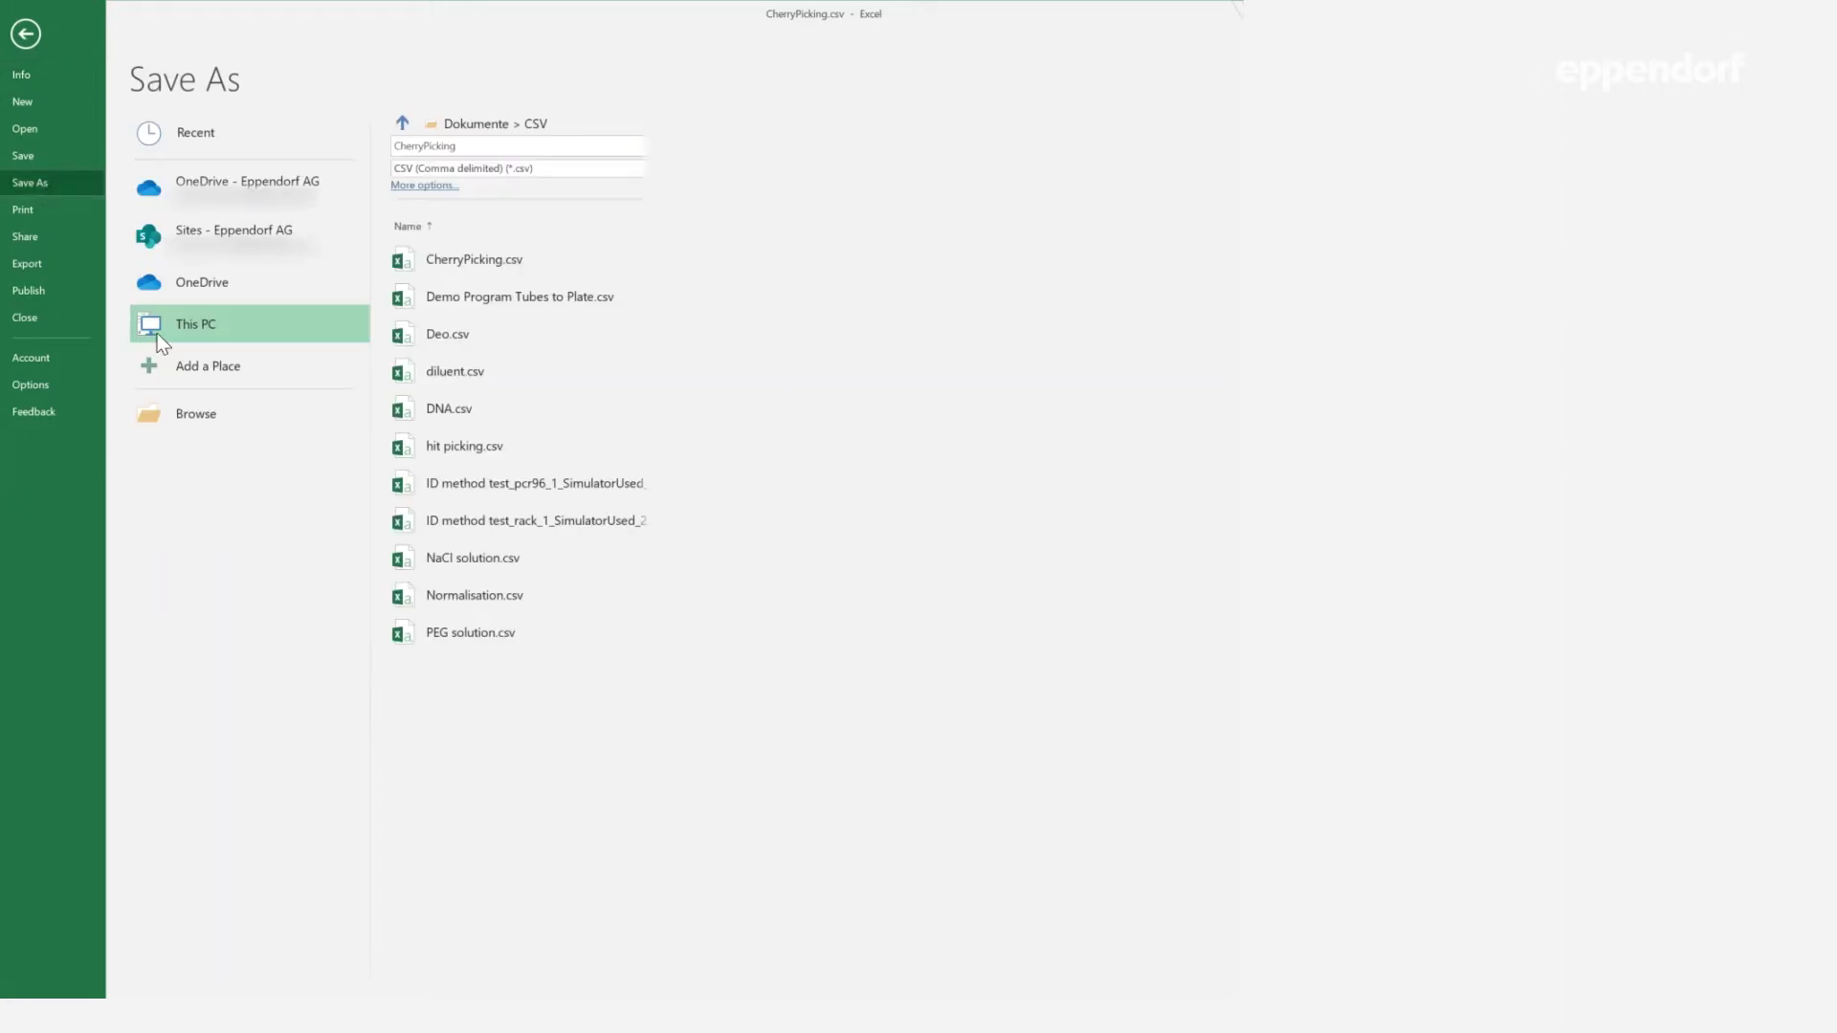
{"action": "left_click", "coordinate": [196, 414]}
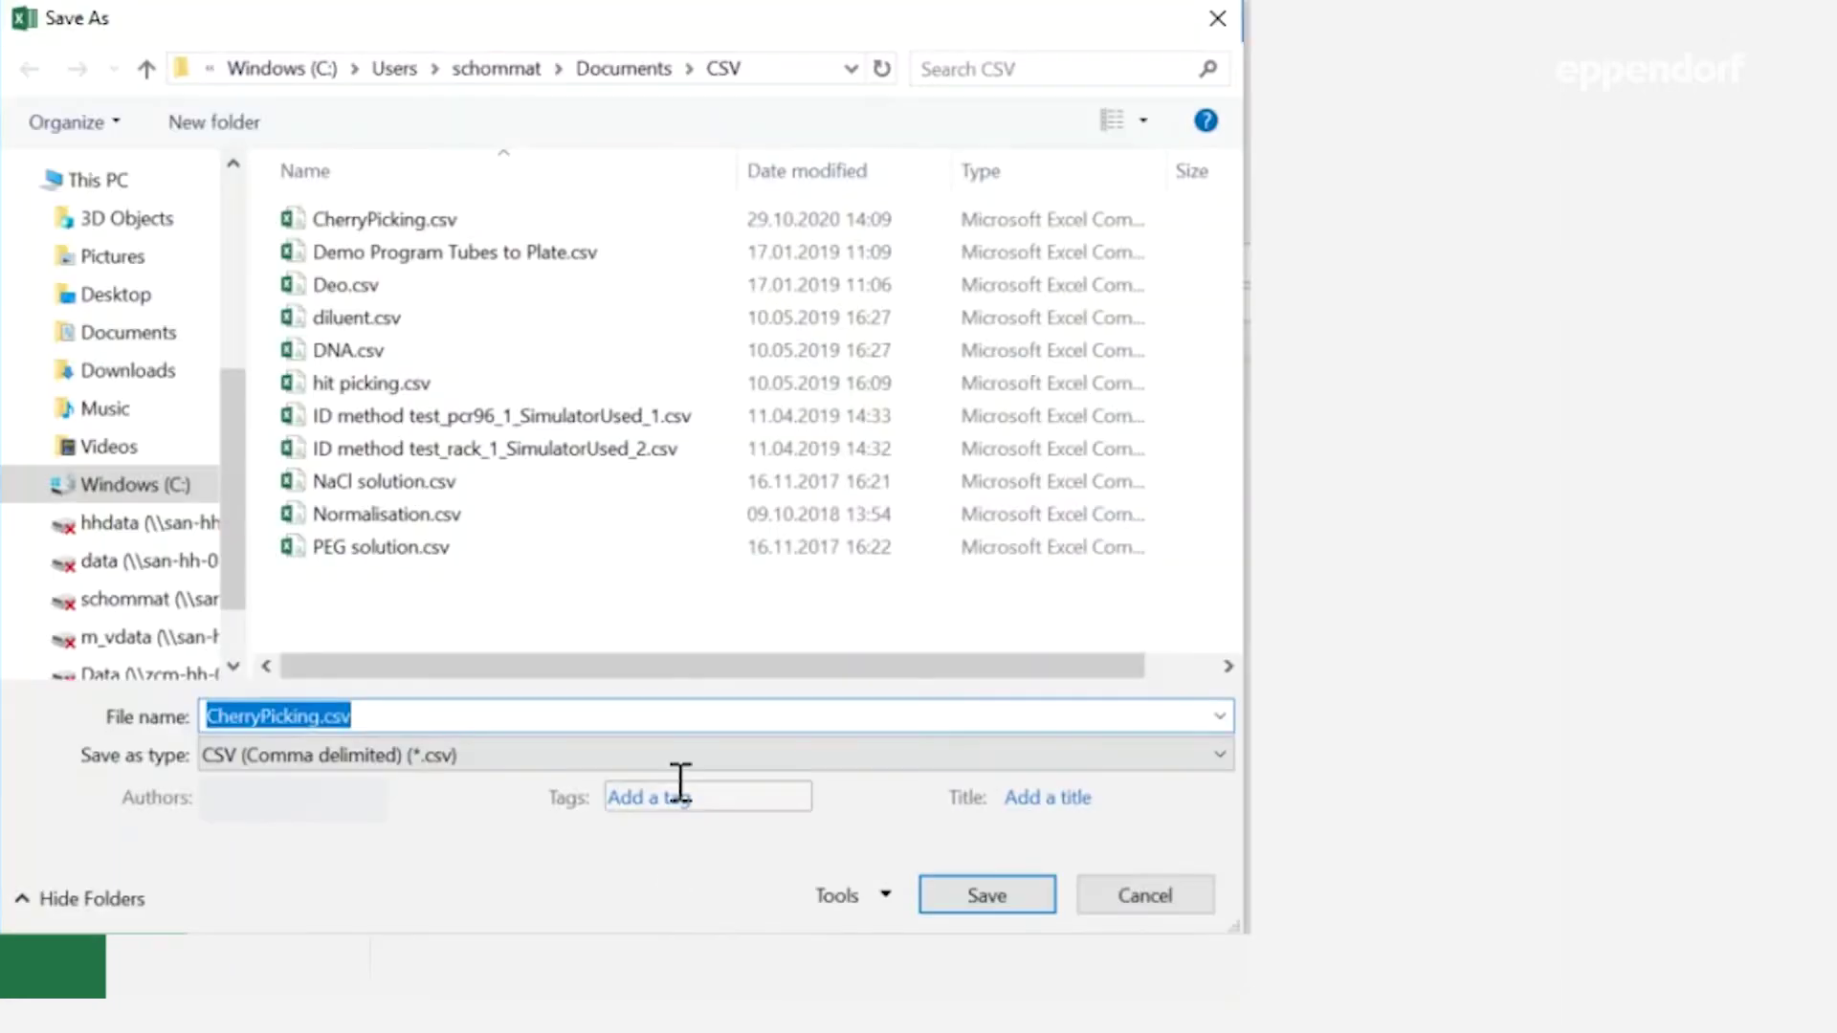
{"action": "left_click", "coordinate": [713, 753]}
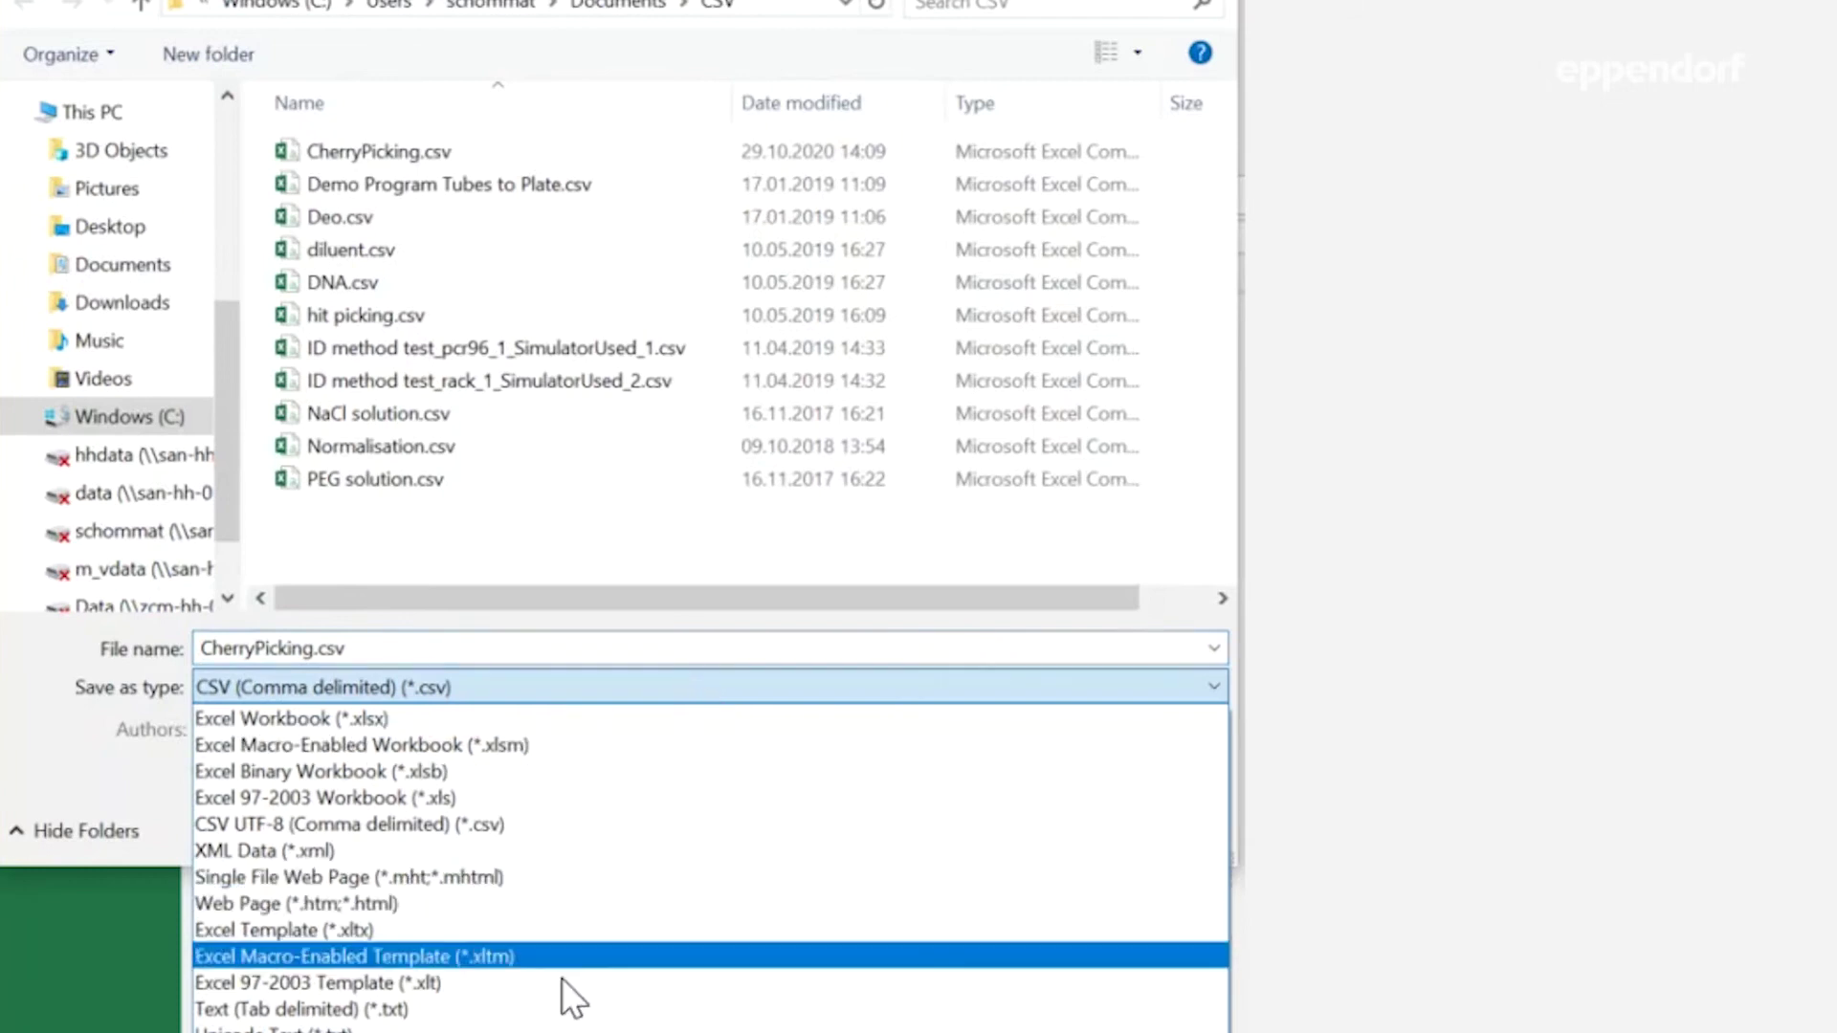
{"action": "key", "text": "Escape"}
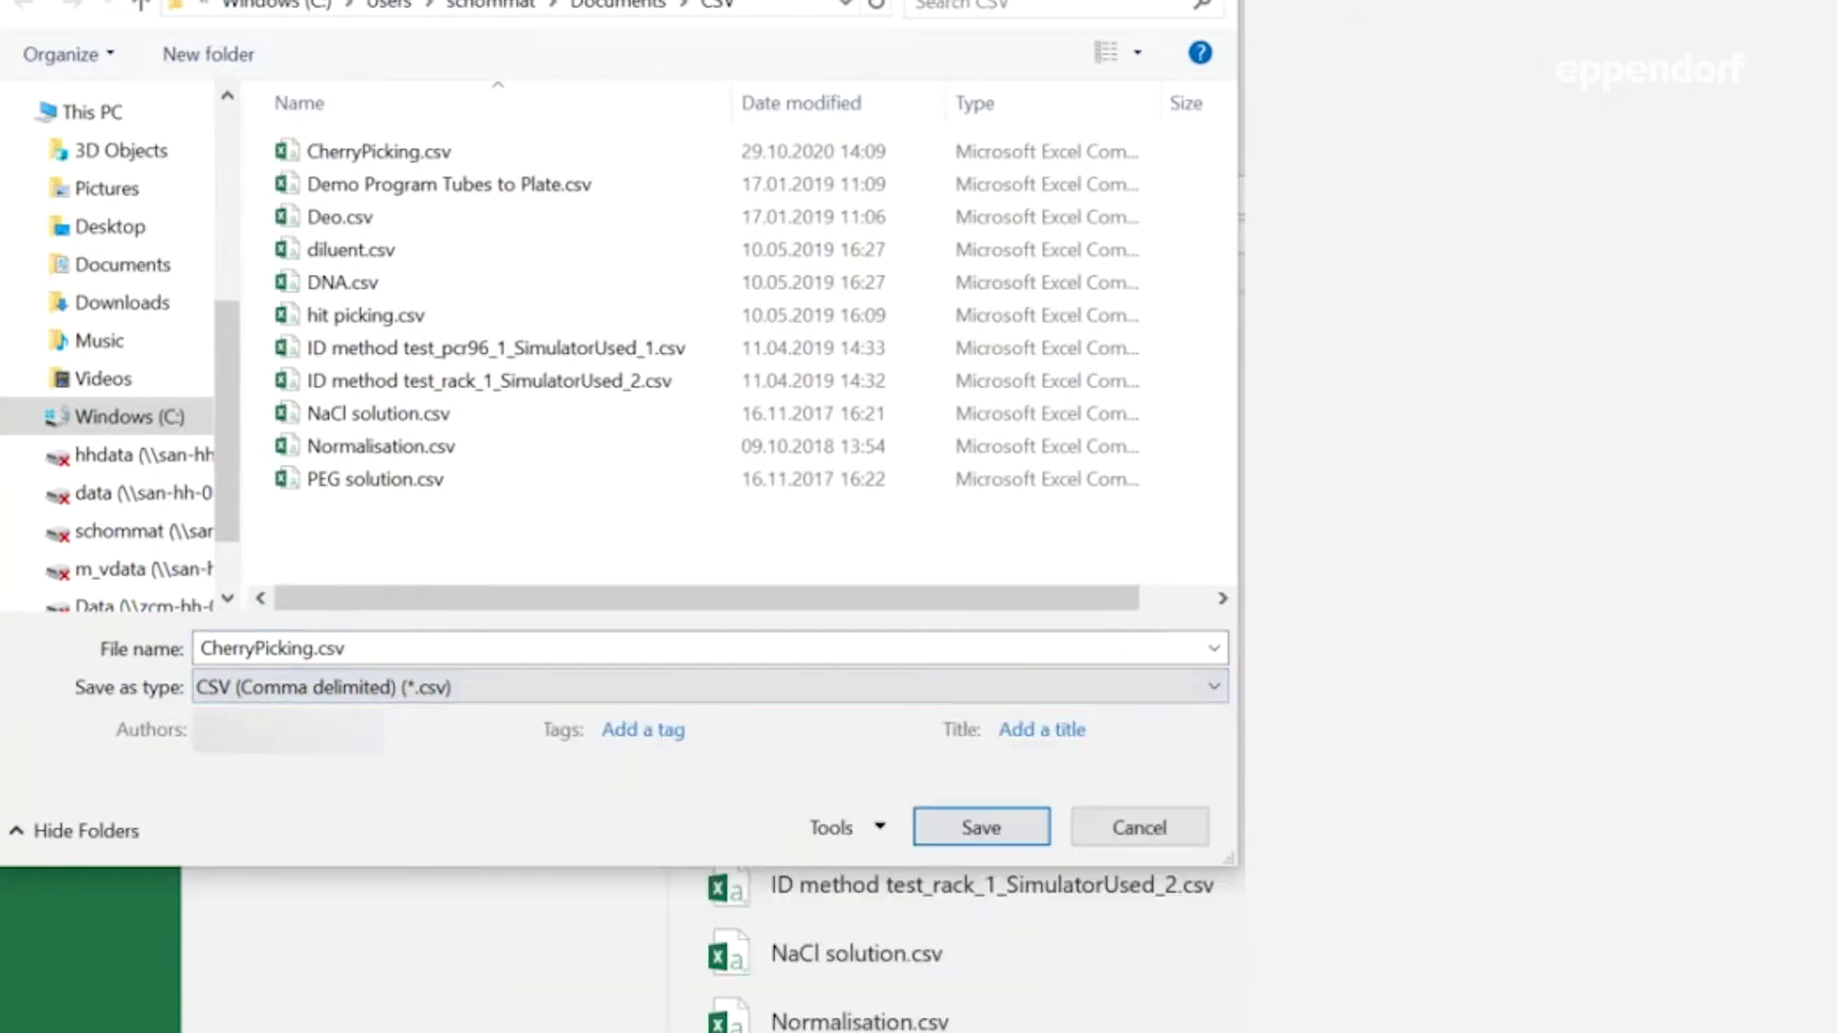
{"action": "left_click", "coordinate": [1029, 823]}
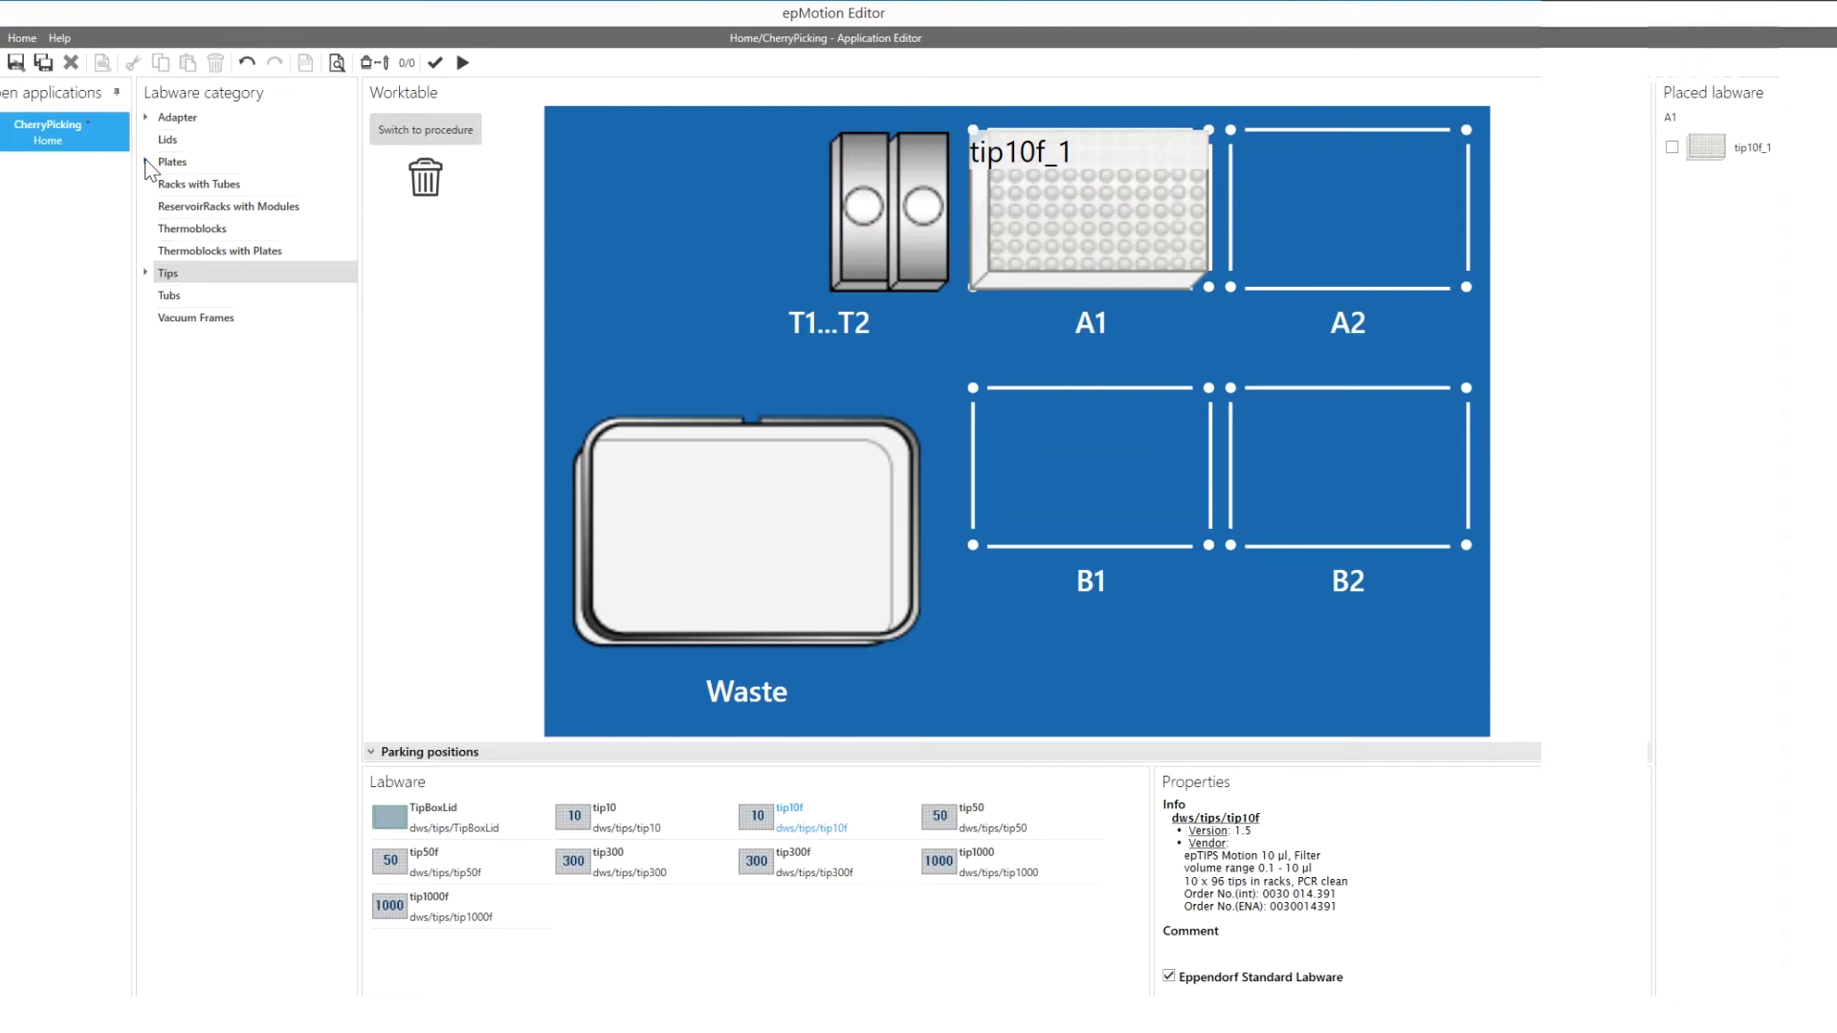
- Place an EP_TT_PCR_40 384-well PCR plate on position B1 as pcr384_1
{"action": "left_click", "coordinate": [147, 162]}
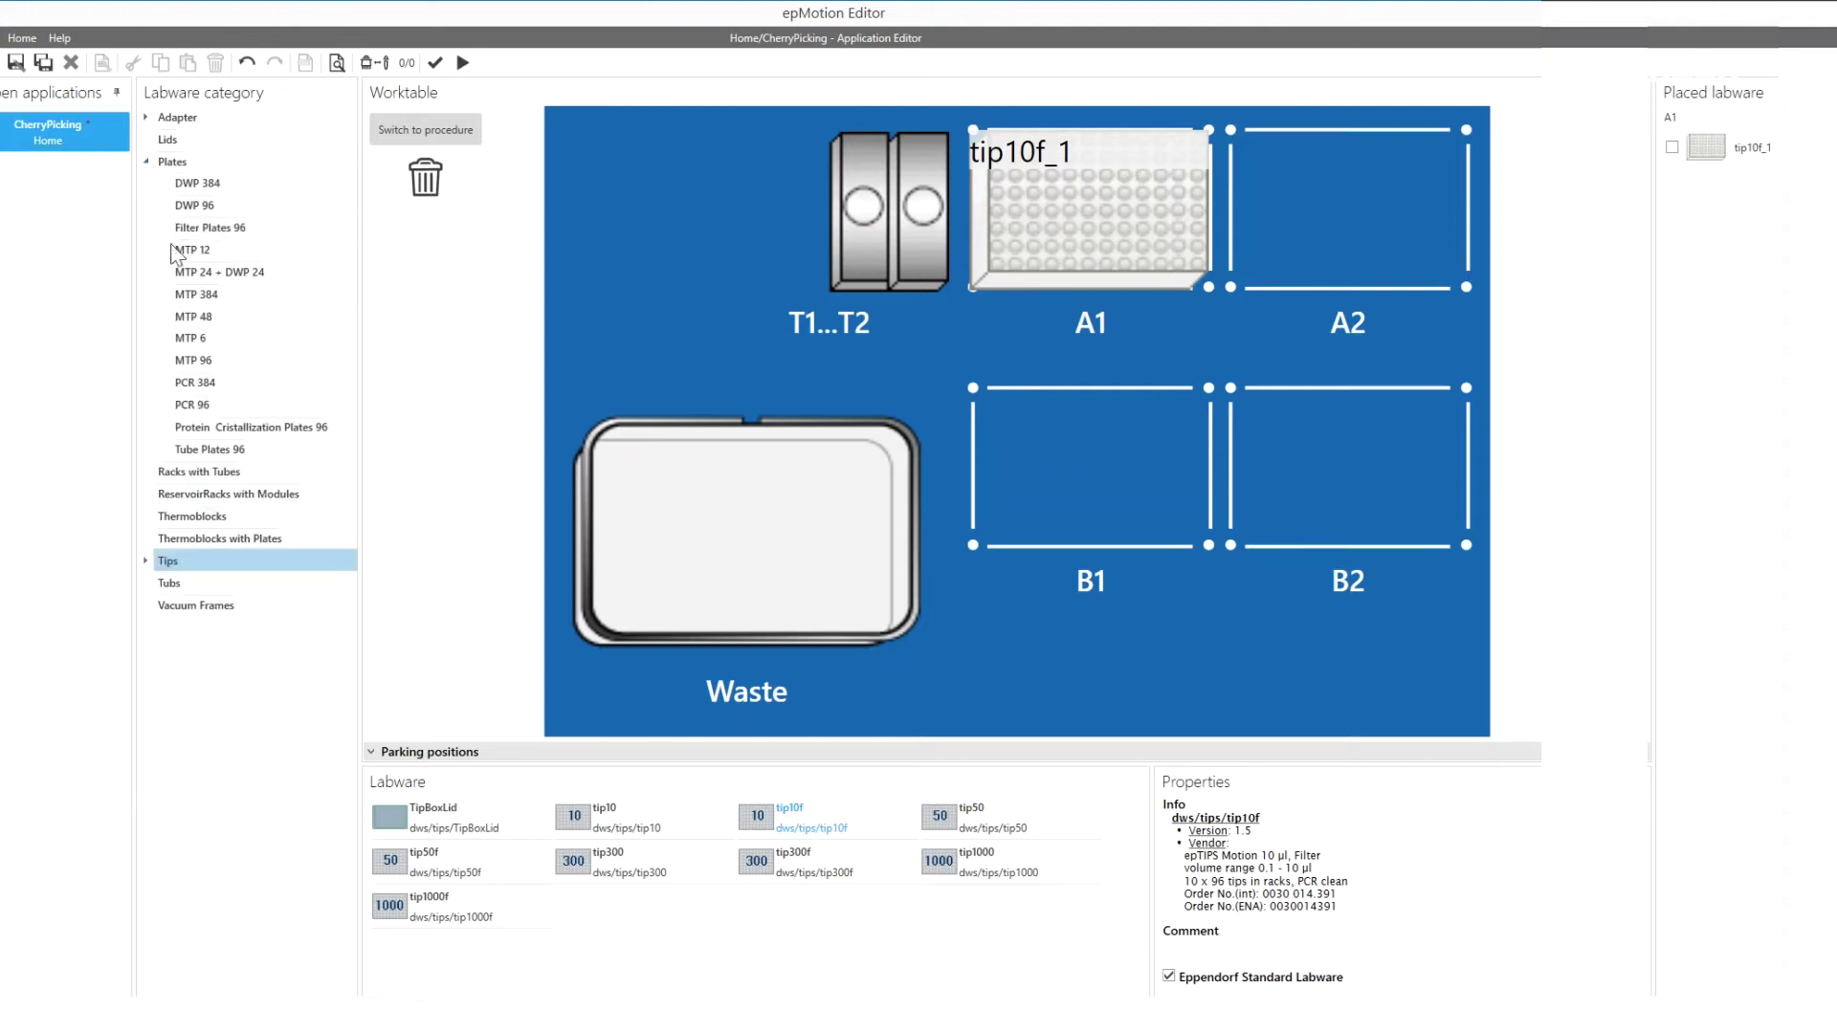
{"action": "left_click", "coordinate": [199, 379]}
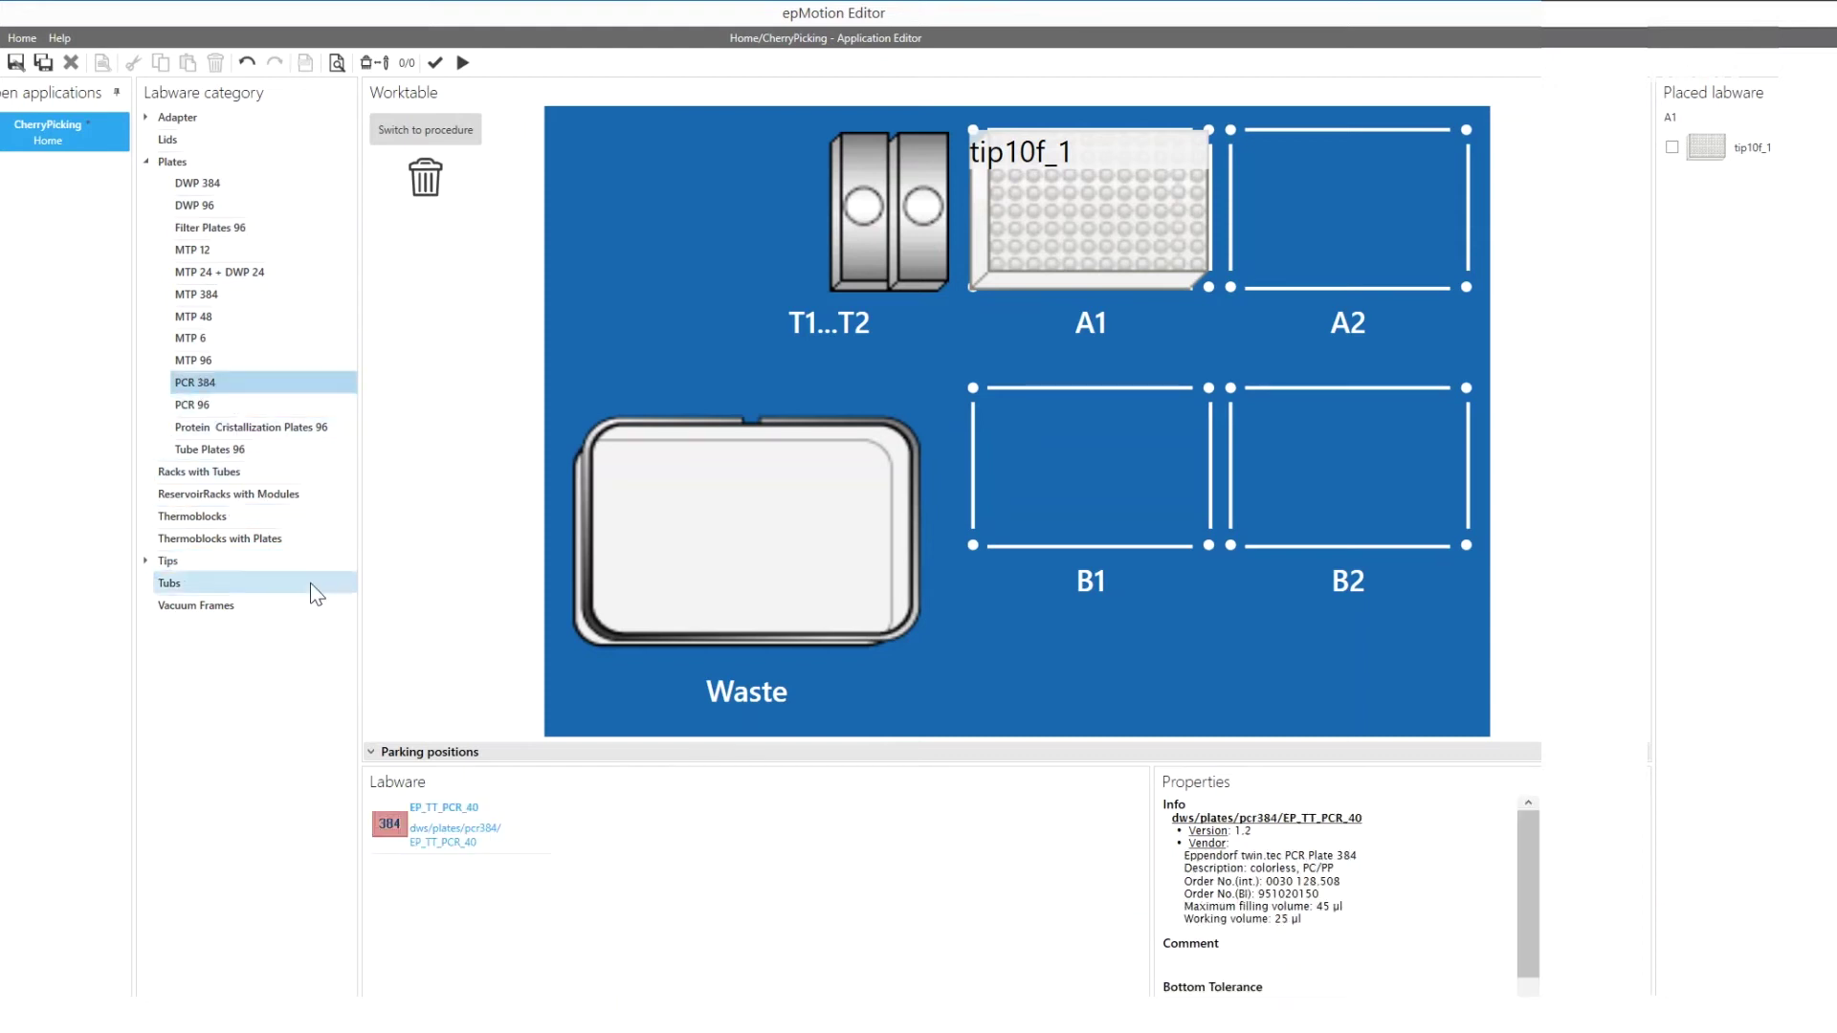
{"action": "left_click_drag", "start_coordinate": [466, 845], "coordinate": [1056, 507]}
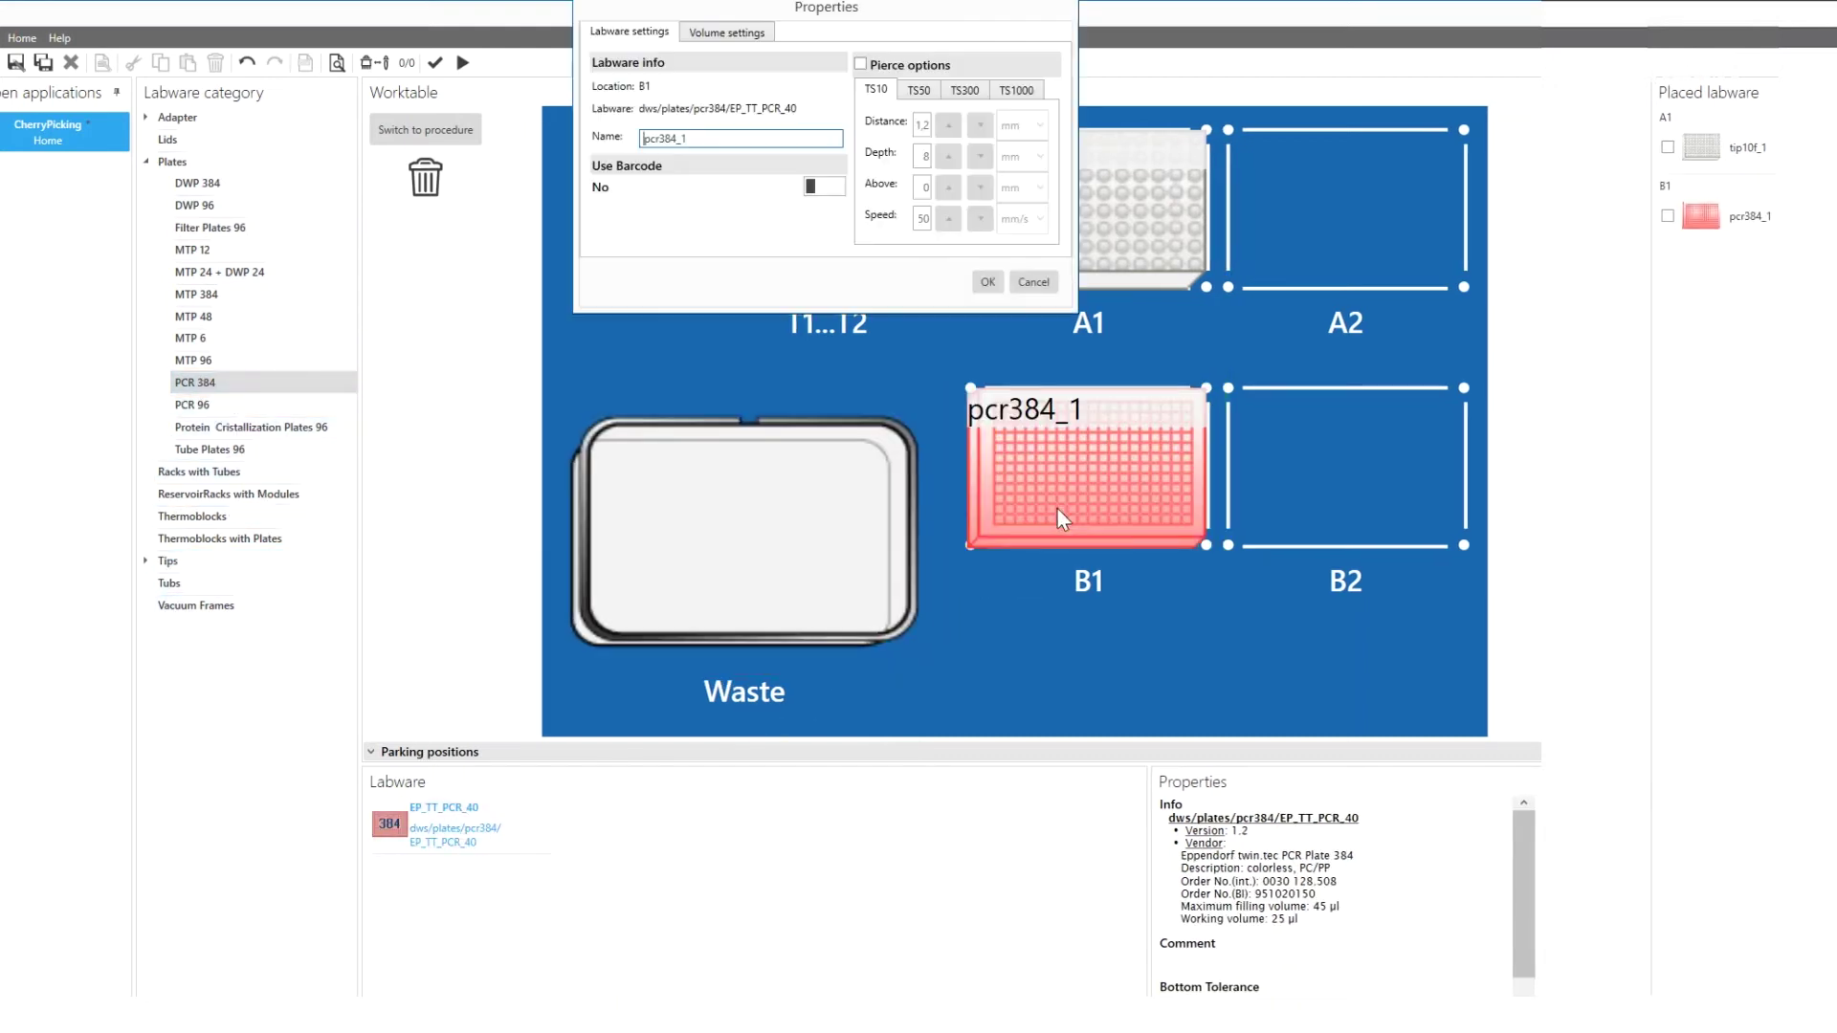
{"action": "left_click", "coordinate": [988, 282]}
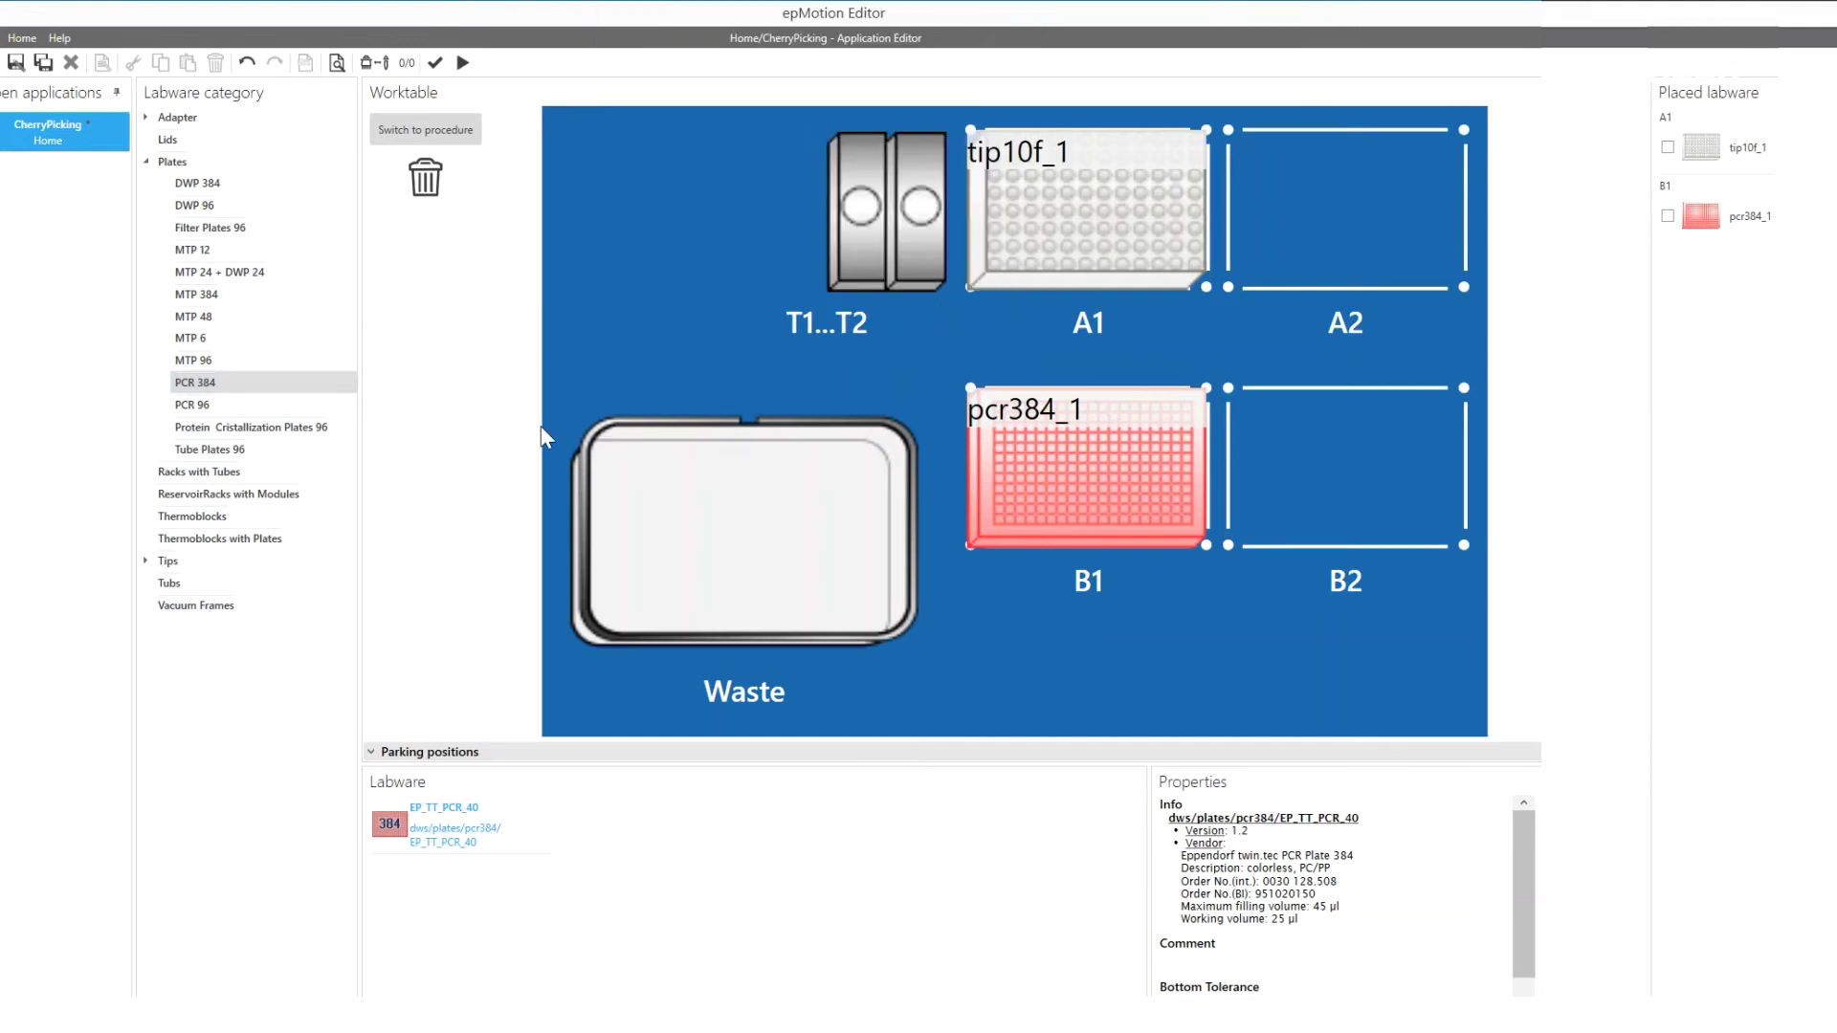
- Place an NGS_EP_TT_PCR_150 96-well PCR plate on position B2 as pcr96_1
{"action": "left_click", "coordinate": [323, 402]}
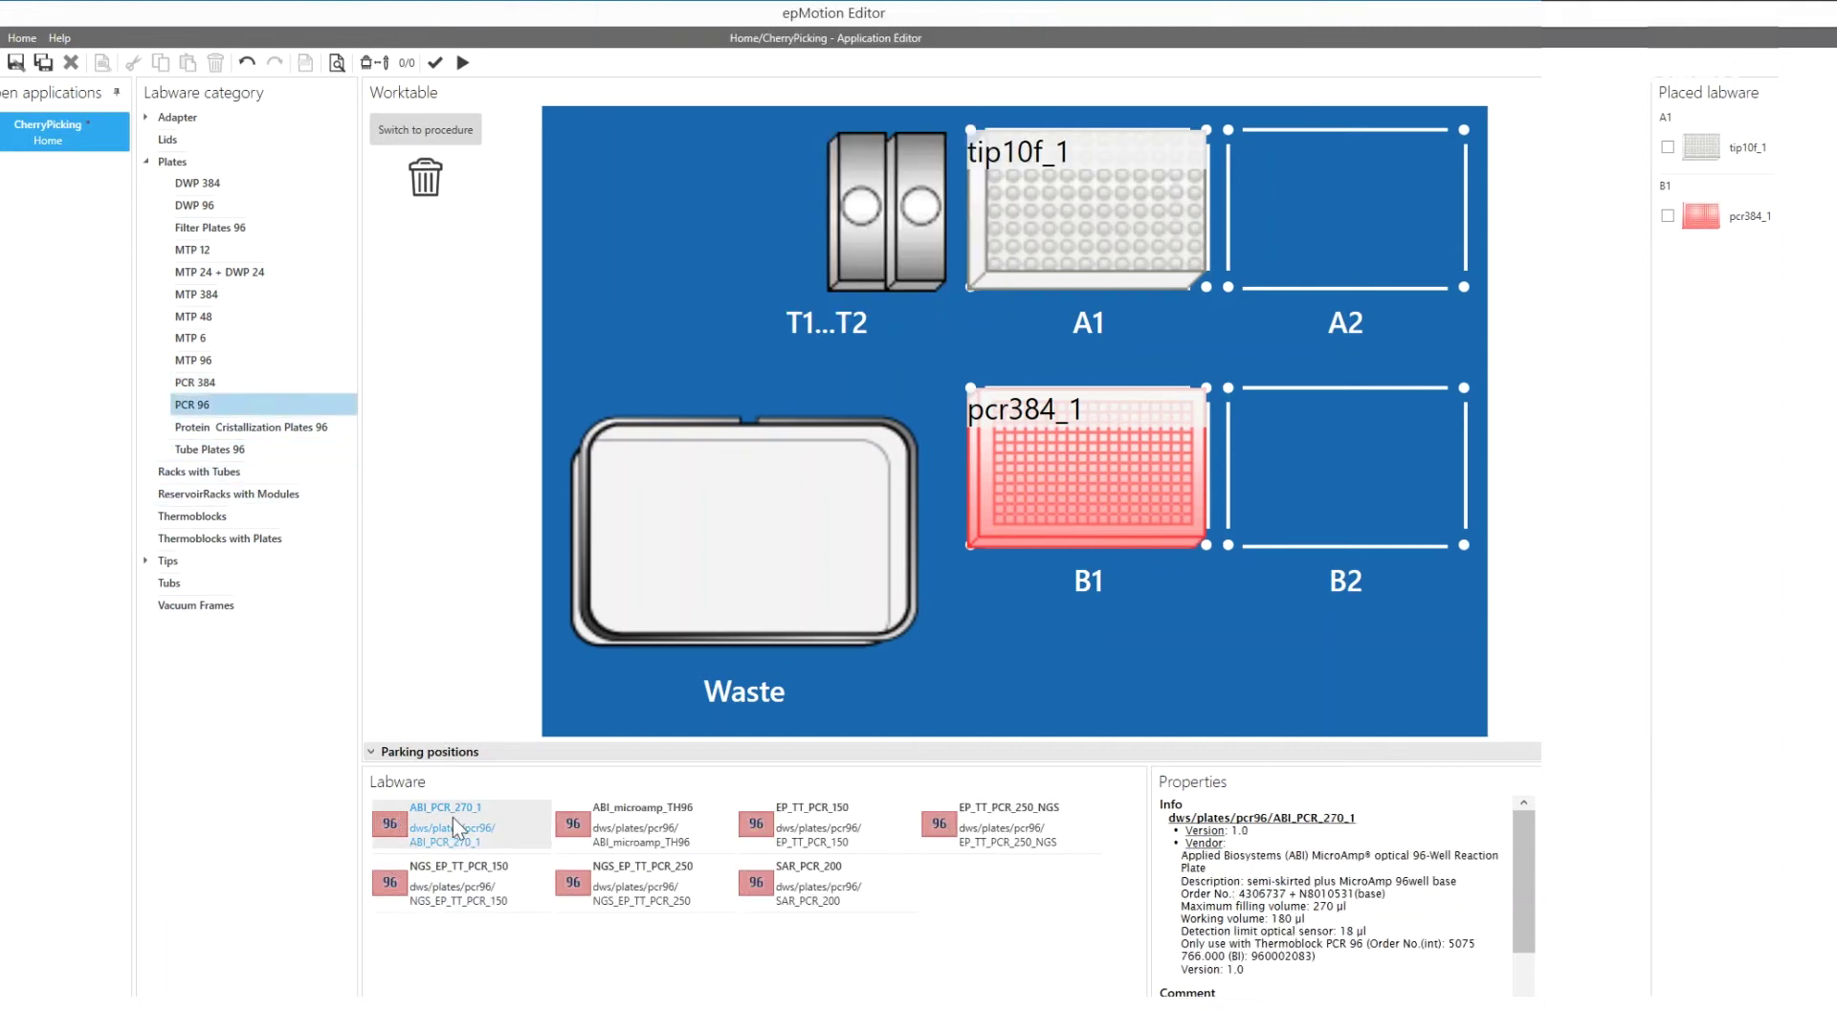
{"action": "left_click_drag", "start_coordinate": [475, 896], "coordinate": [1235, 549]}
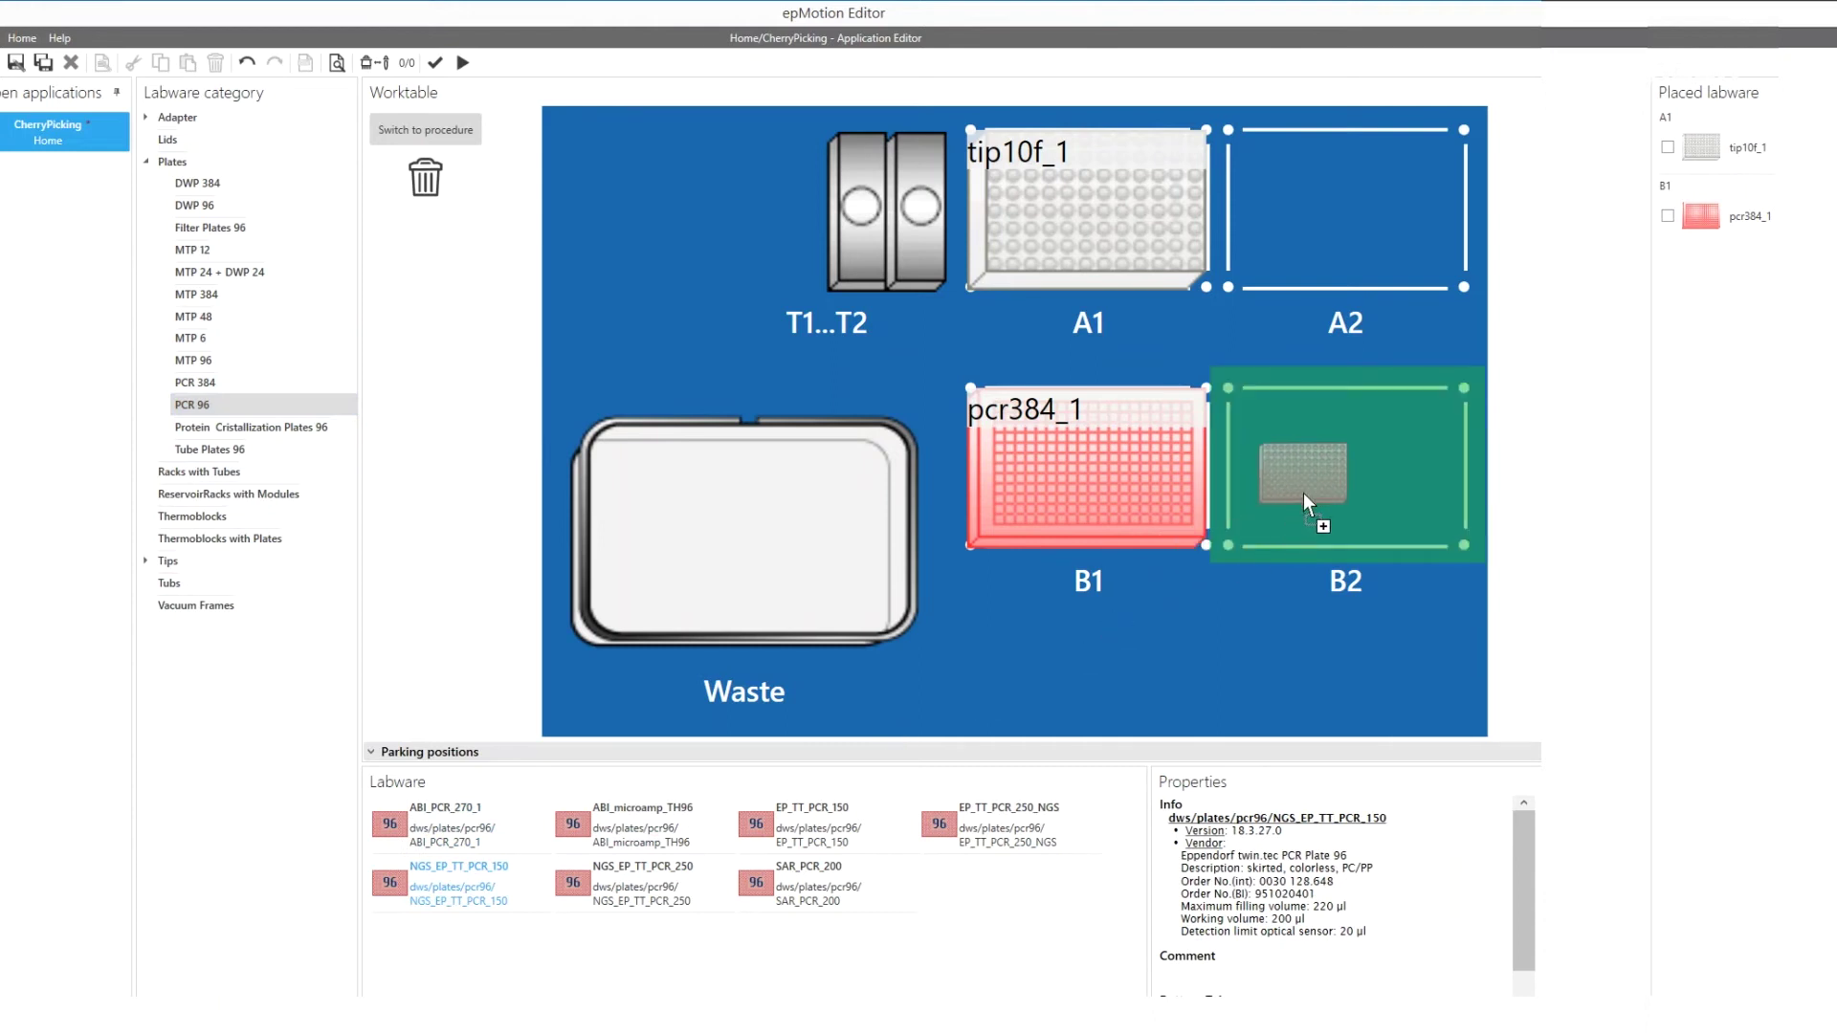
{"action": "left_click_drag", "start_coordinate": [1303, 492], "coordinate": [1305, 491]}
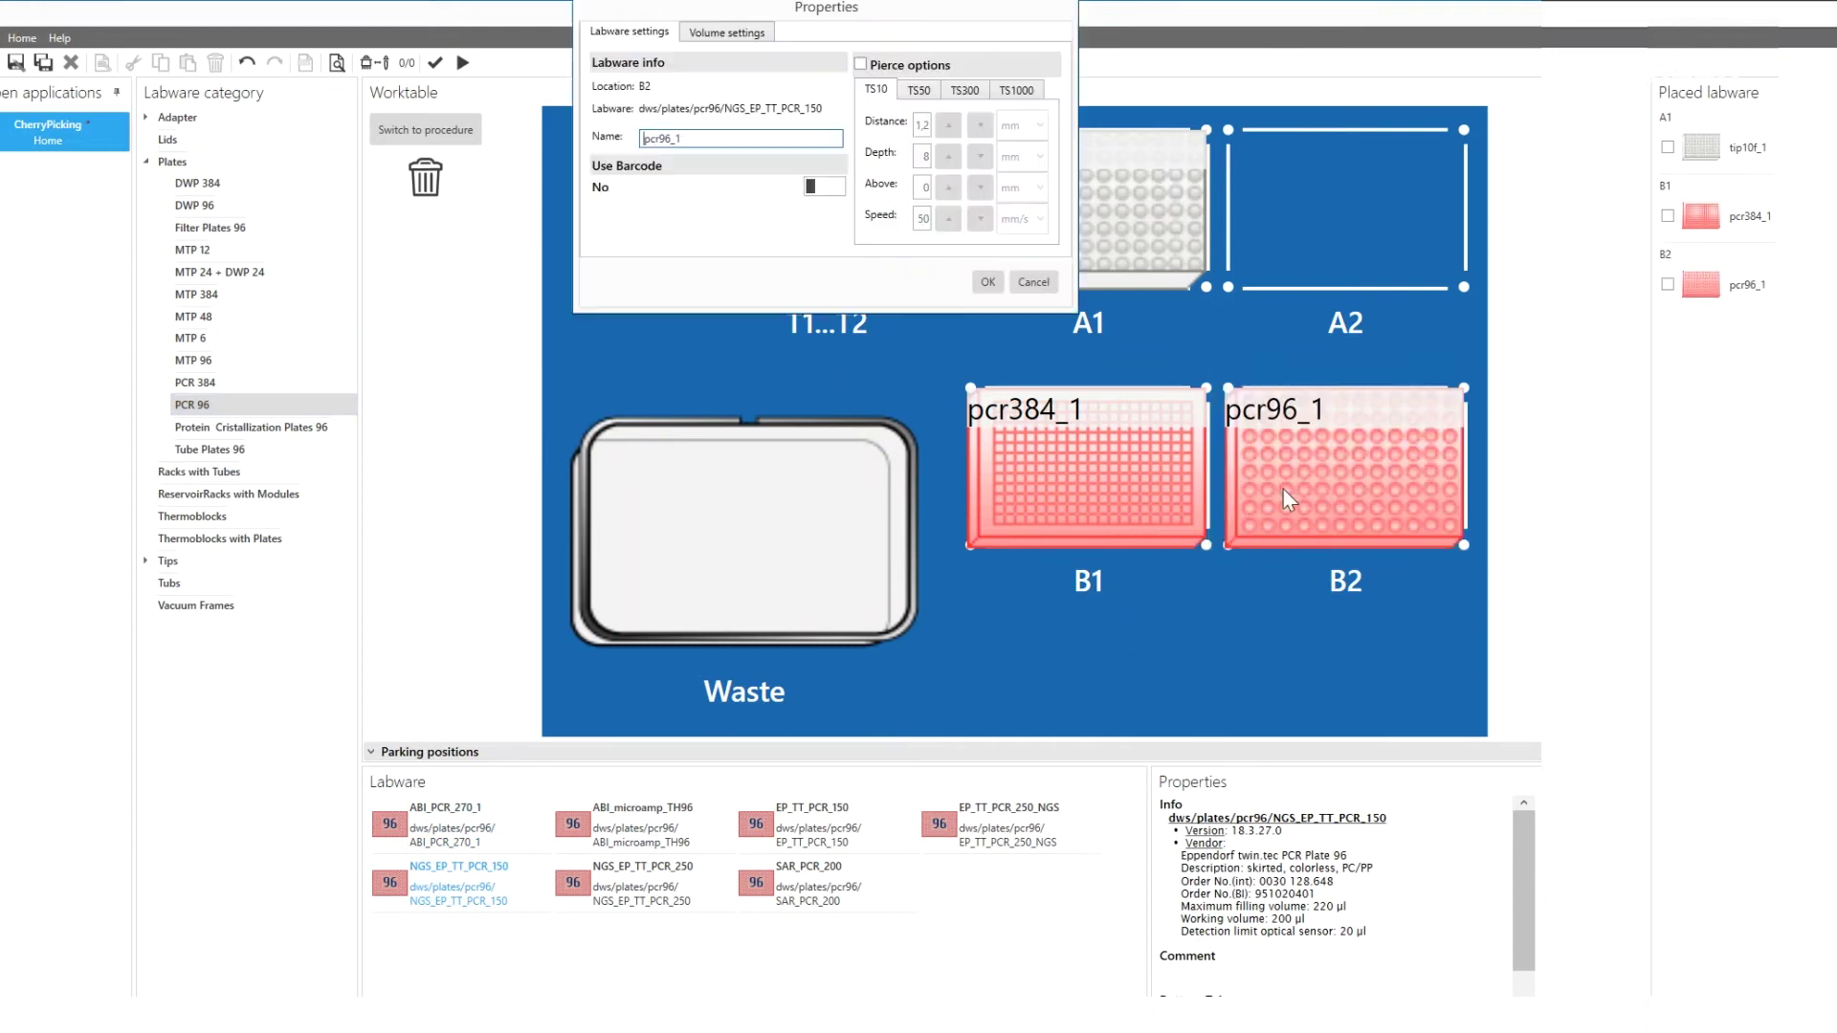
{"action": "left_click", "coordinate": [989, 280]}
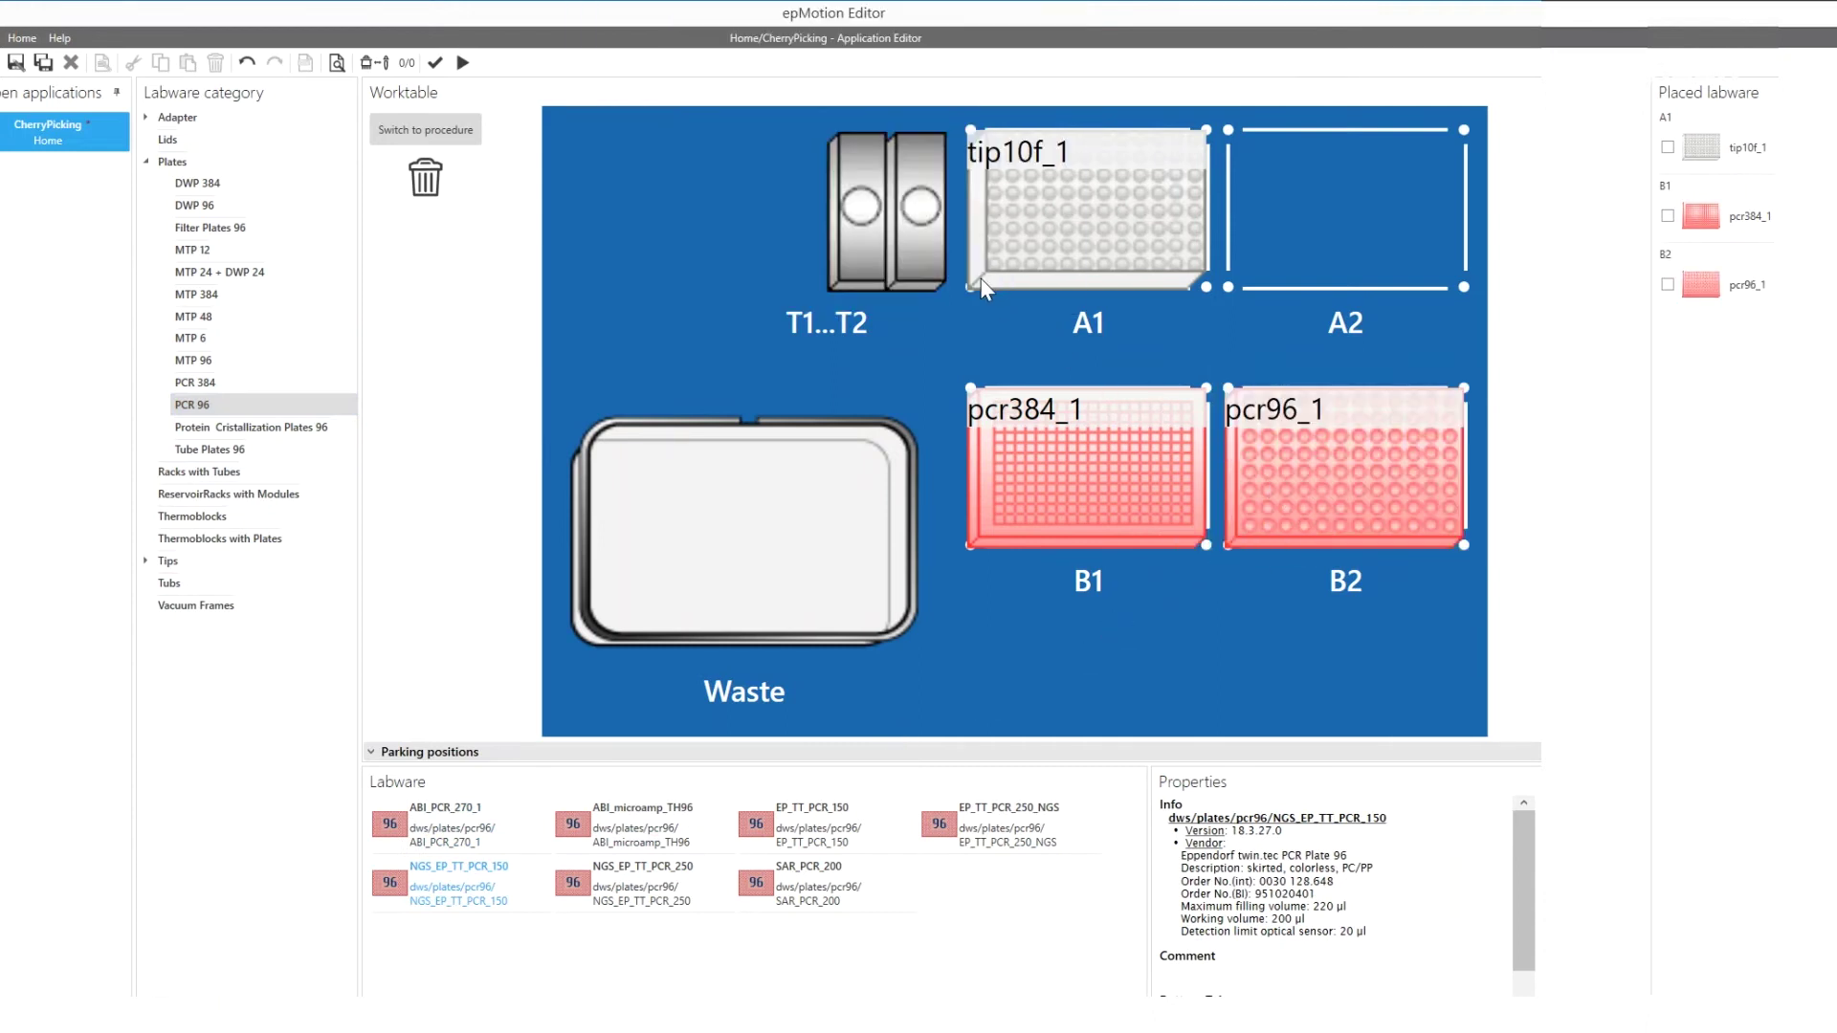
- In the procedure, add a Number of samples step with a fixed count of 1
{"action": "left_click", "coordinate": [431, 145]}
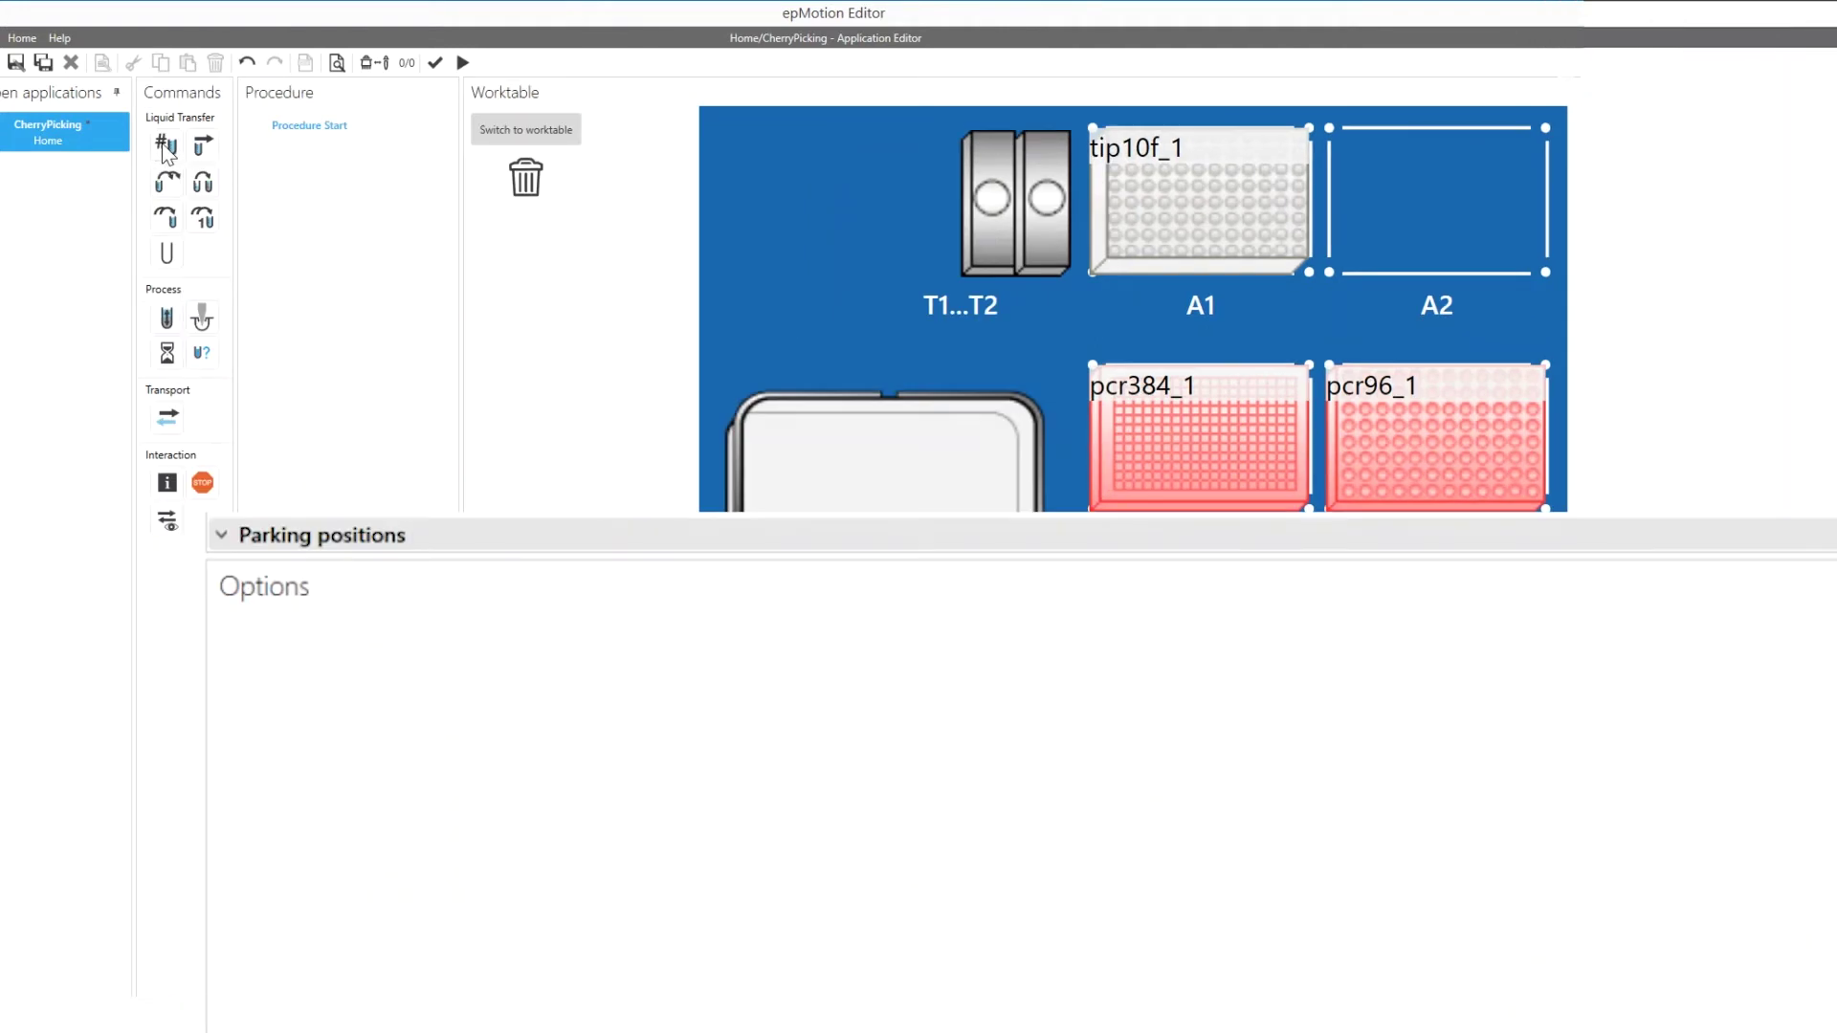
{"action": "left_click_drag", "start_coordinate": [164, 148], "coordinate": [328, 170]}
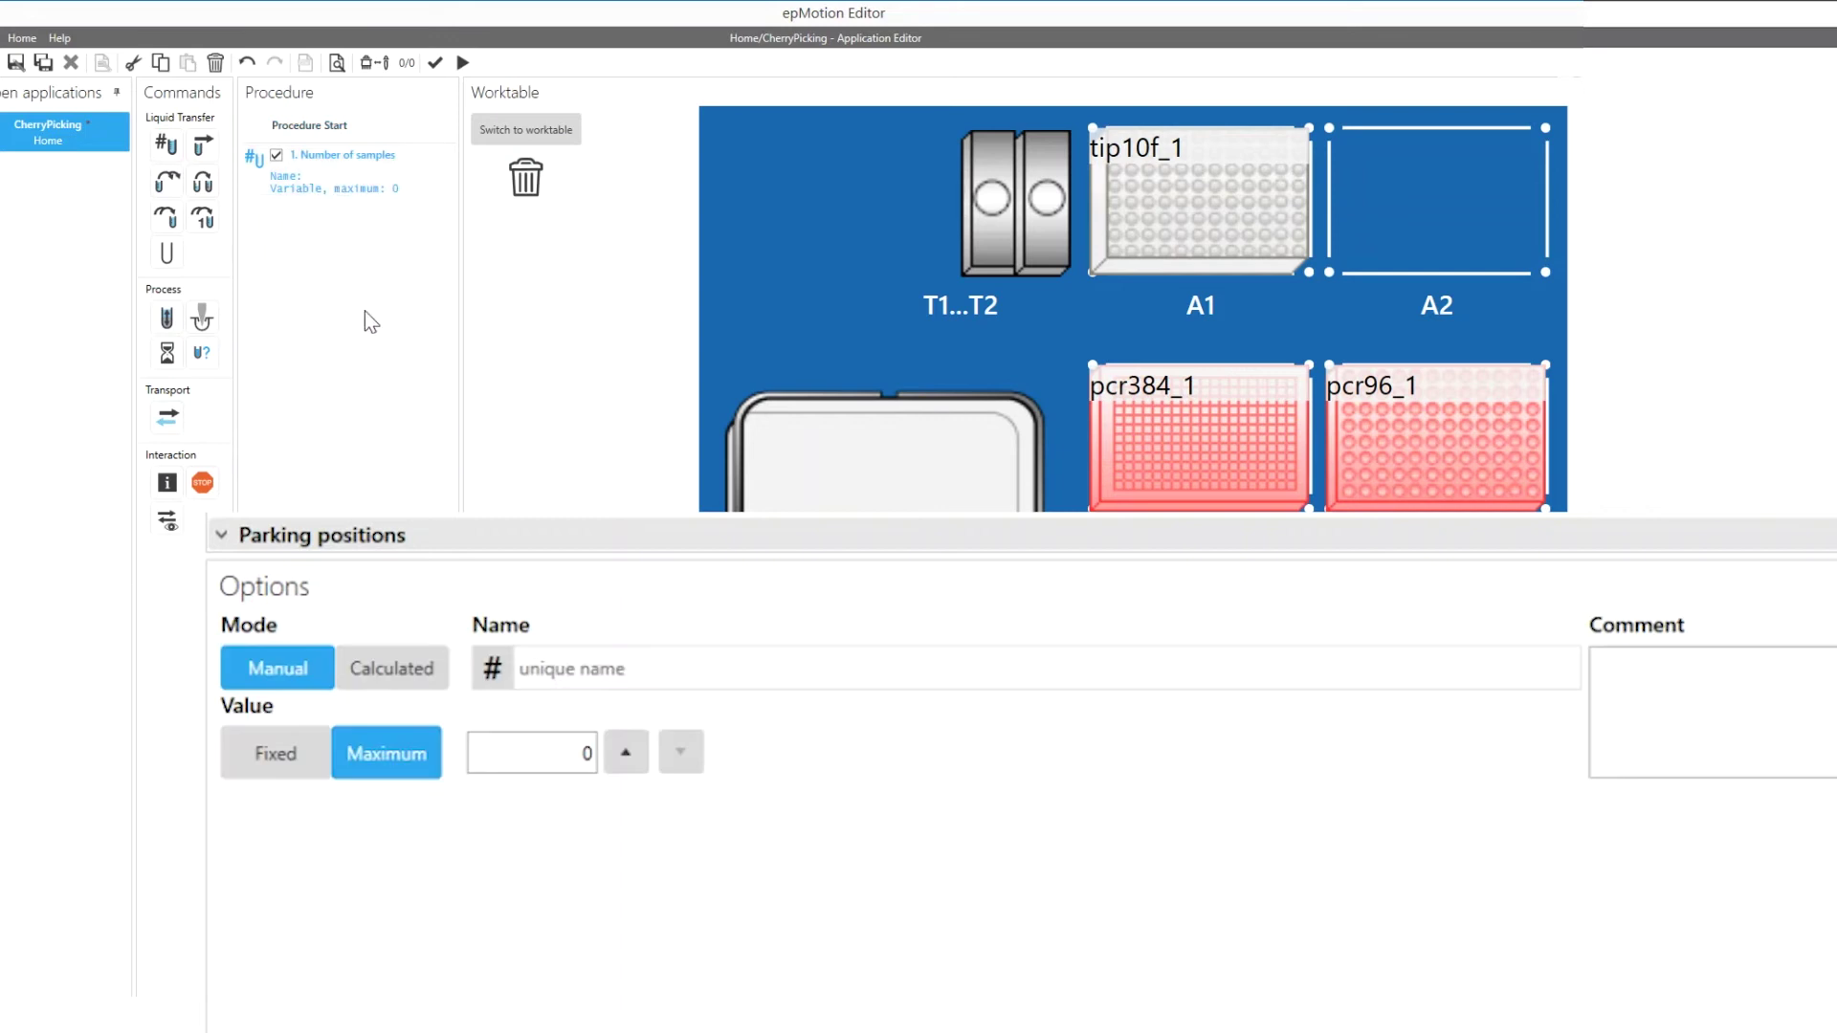
{"action": "left_click", "coordinate": [308, 765]}
{"action": "left_click", "coordinate": [557, 755]}
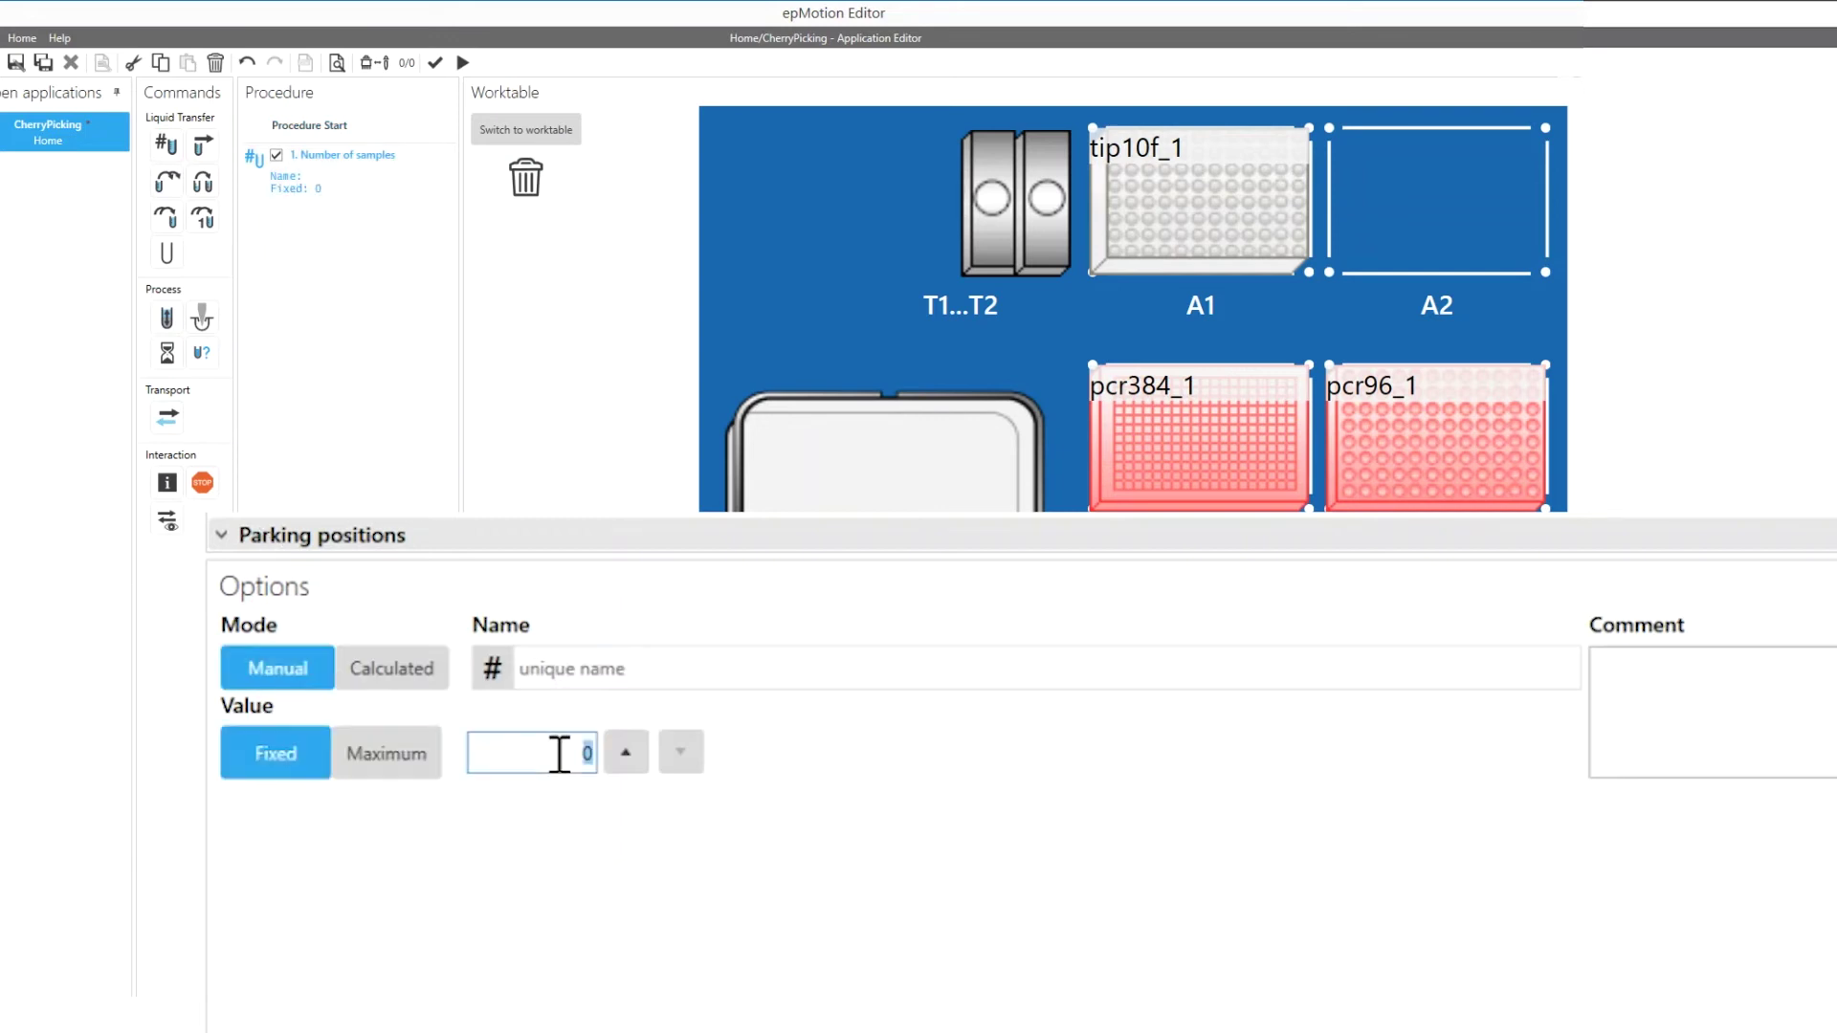
{"action": "type", "text": "1"}
- Add a Sample transfer step with pcr384_1 as source and pcr96_1 as destination
{"action": "left_click_drag", "start_coordinate": [203, 145], "coordinate": [307, 261]}
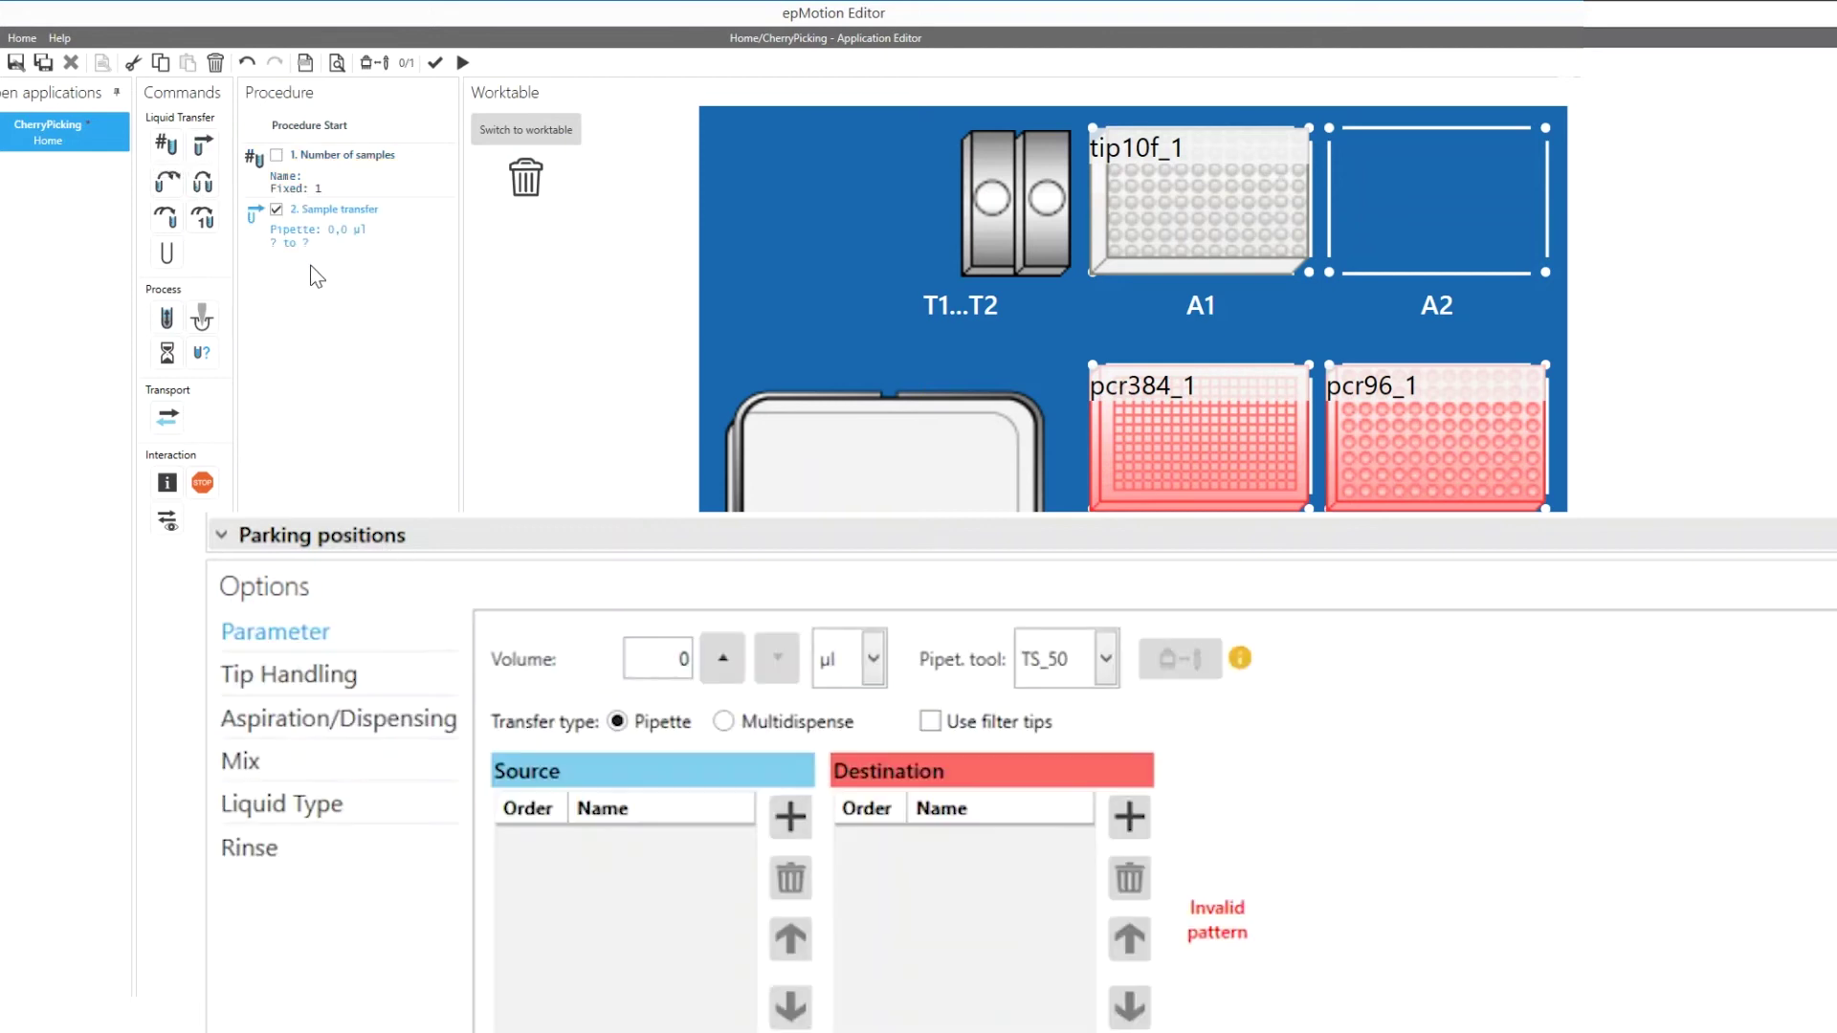
{"action": "left_click", "coordinate": [791, 819]}
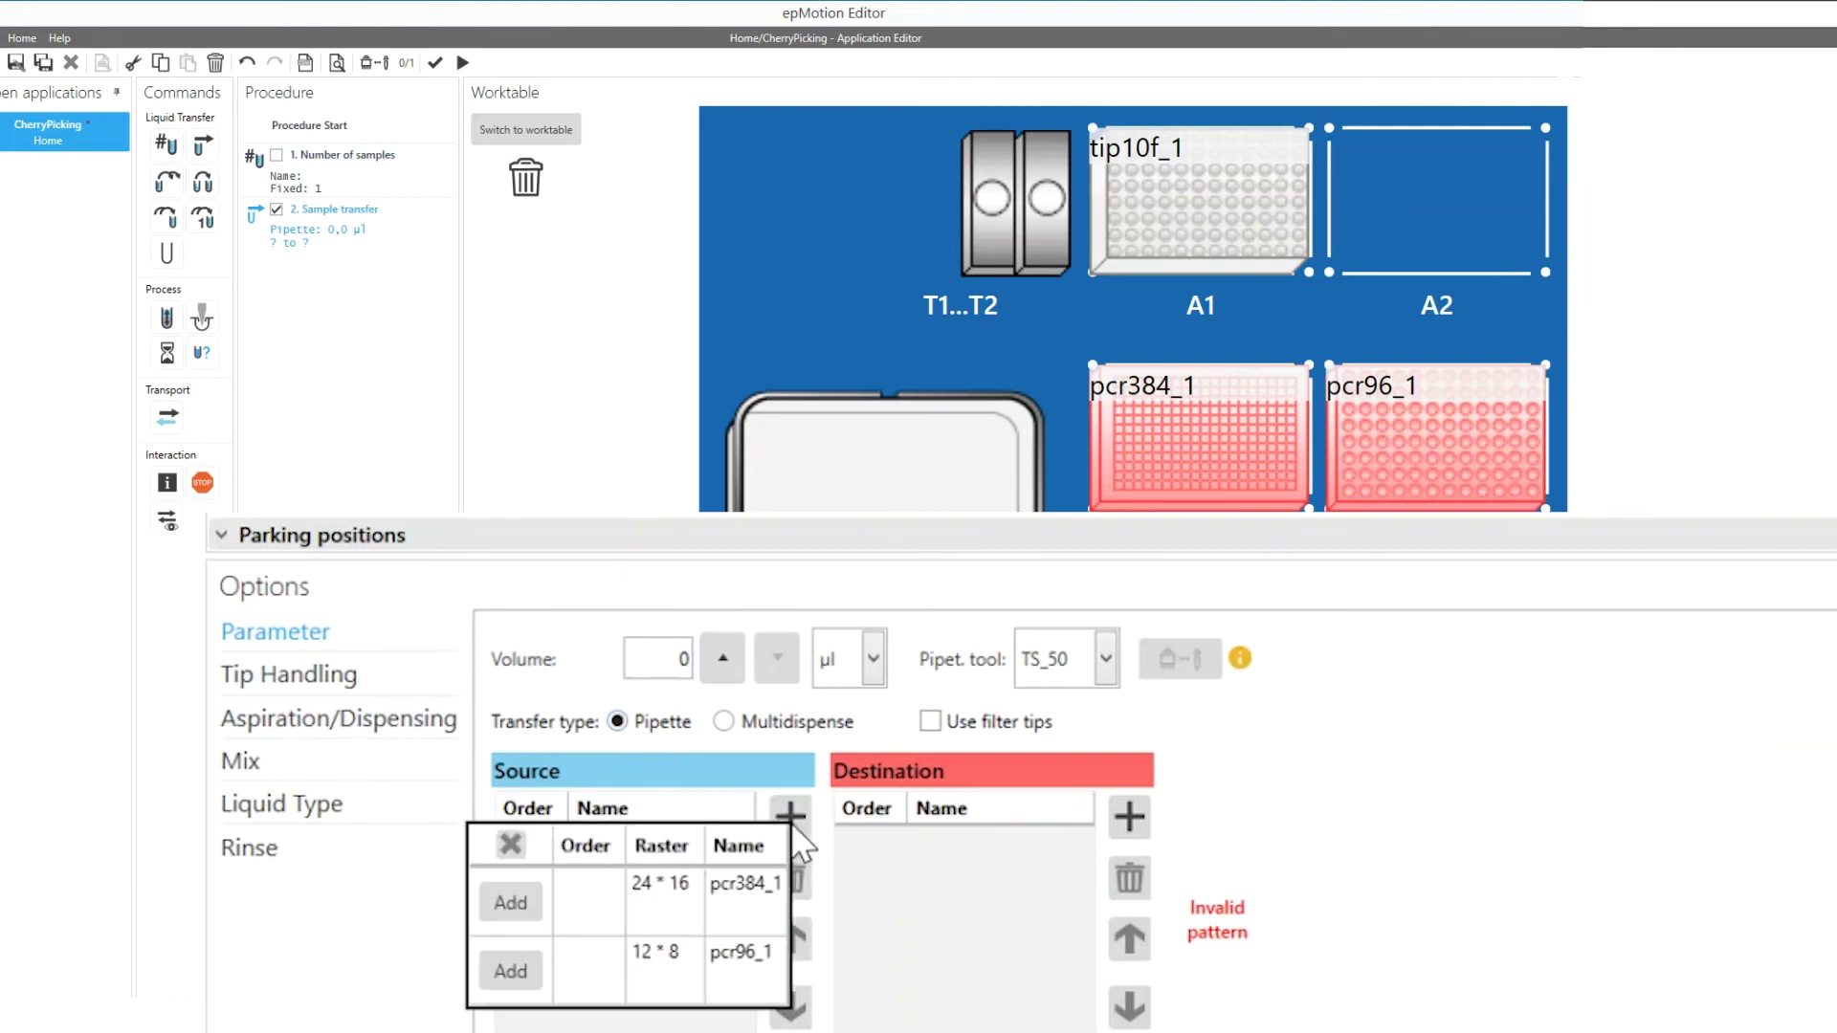
{"action": "left_click", "coordinate": [526, 901]}
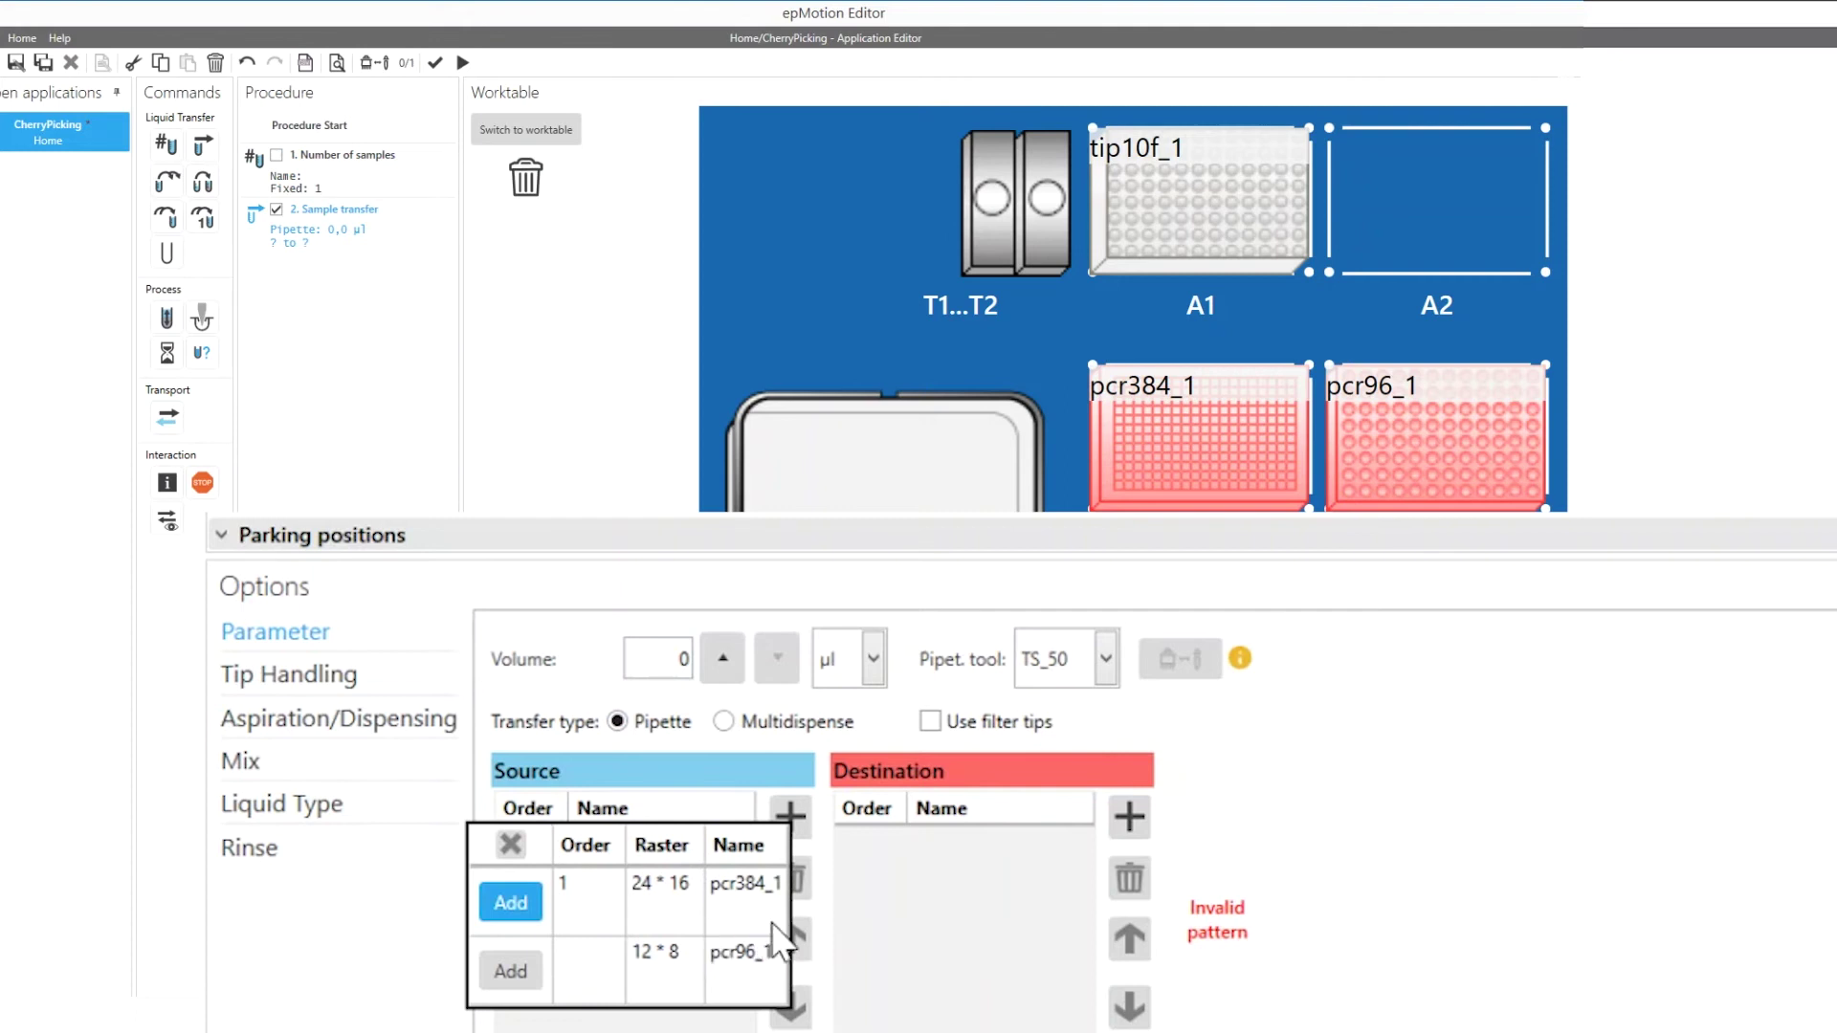
{"action": "left_click", "coordinate": [753, 1022]}
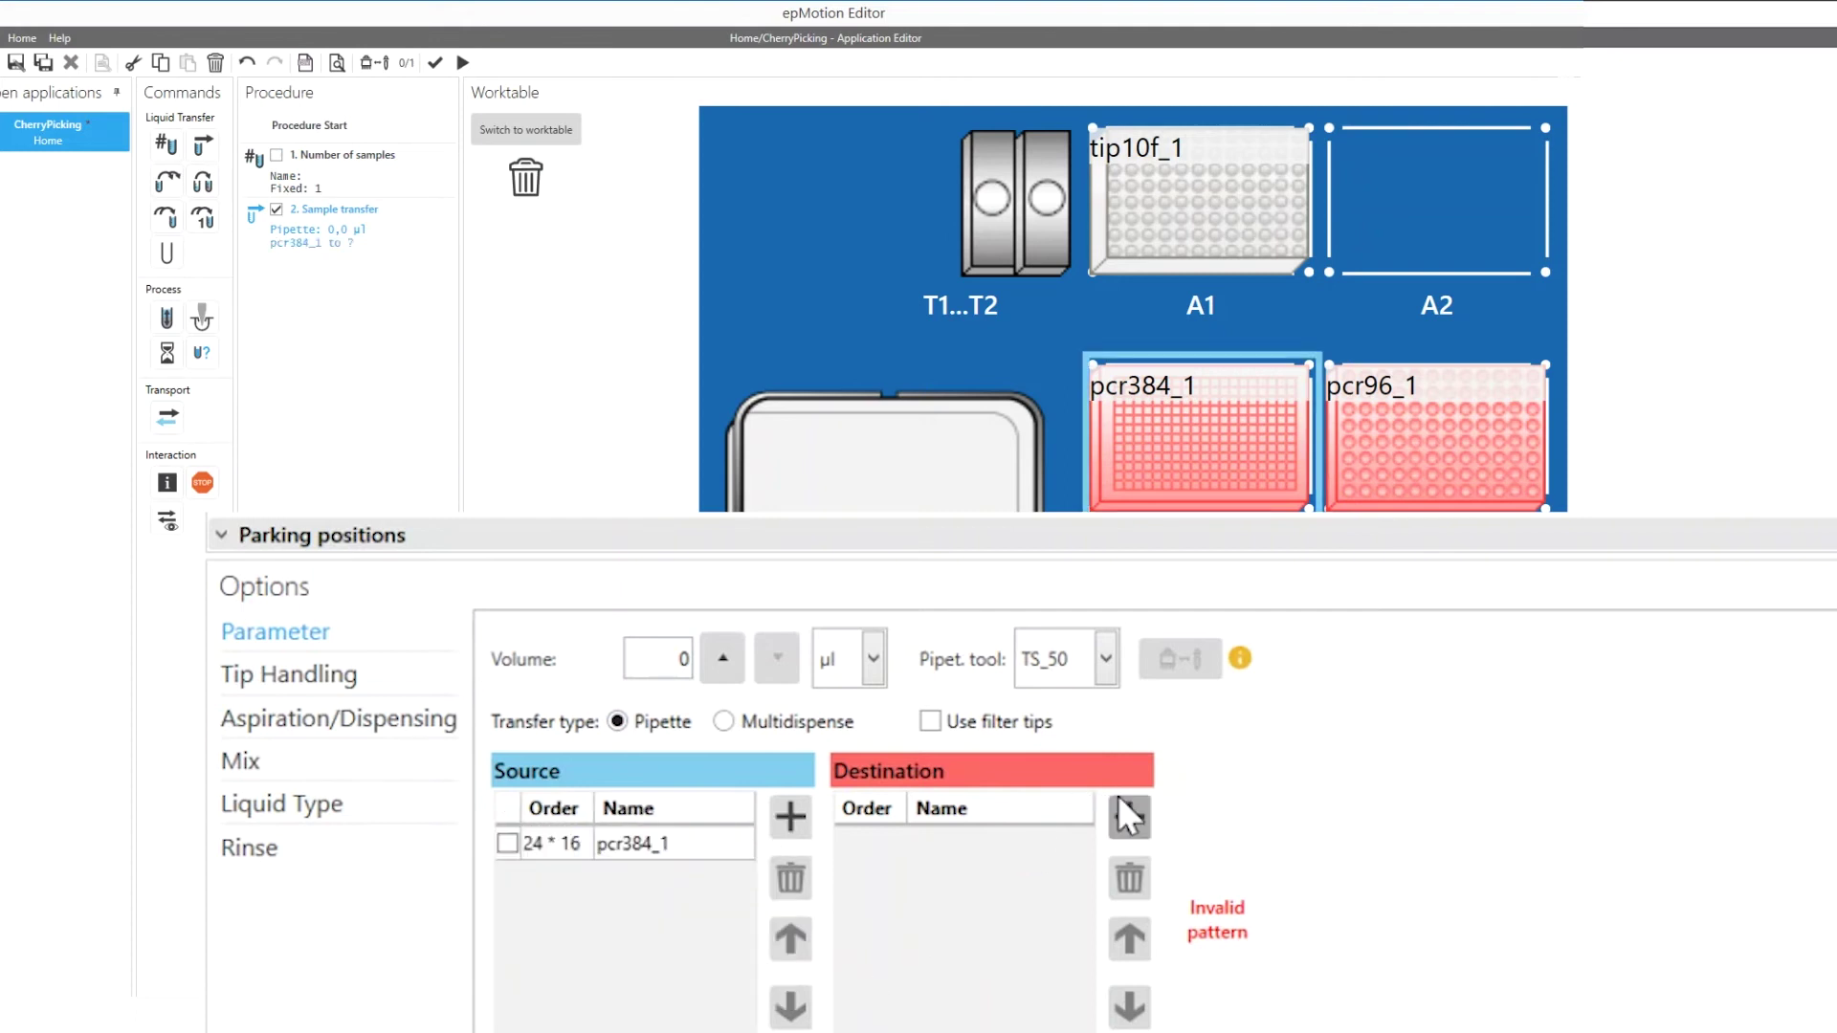
{"action": "left_click", "coordinate": [1131, 815]}
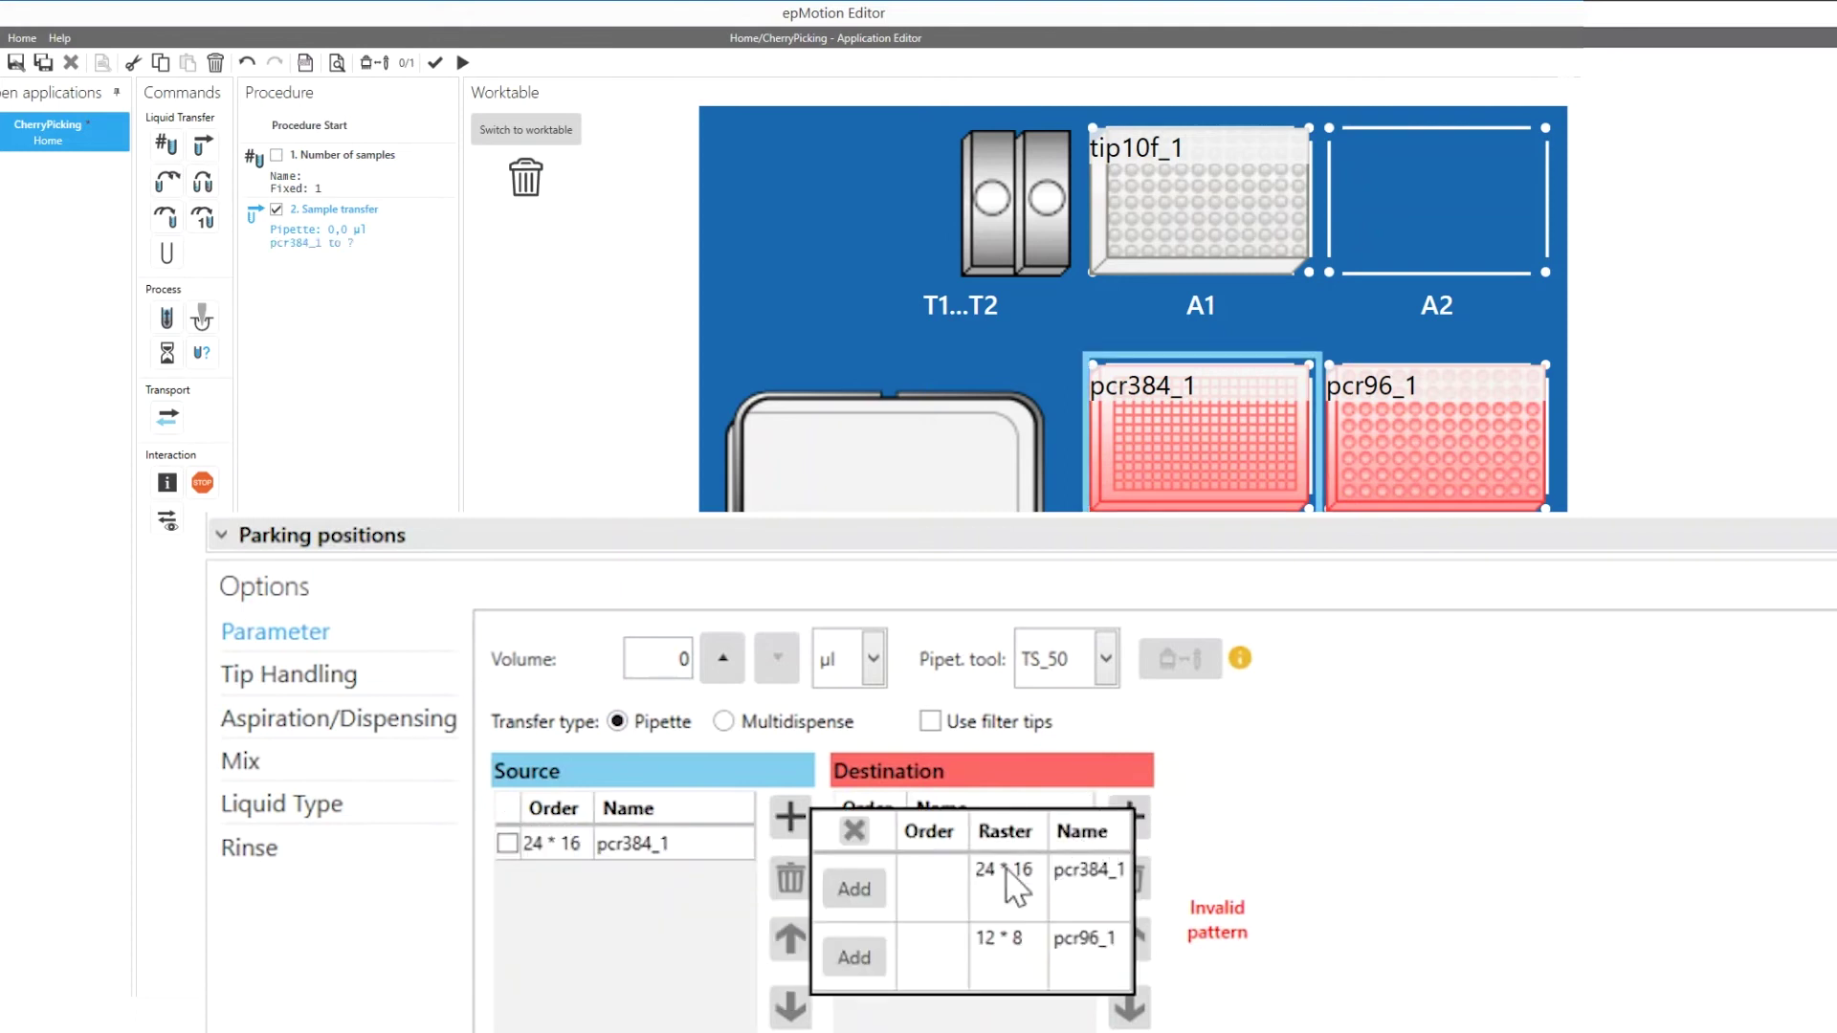
{"action": "left_click", "coordinate": [874, 959]}
{"action": "left_click", "coordinate": [947, 1029]}
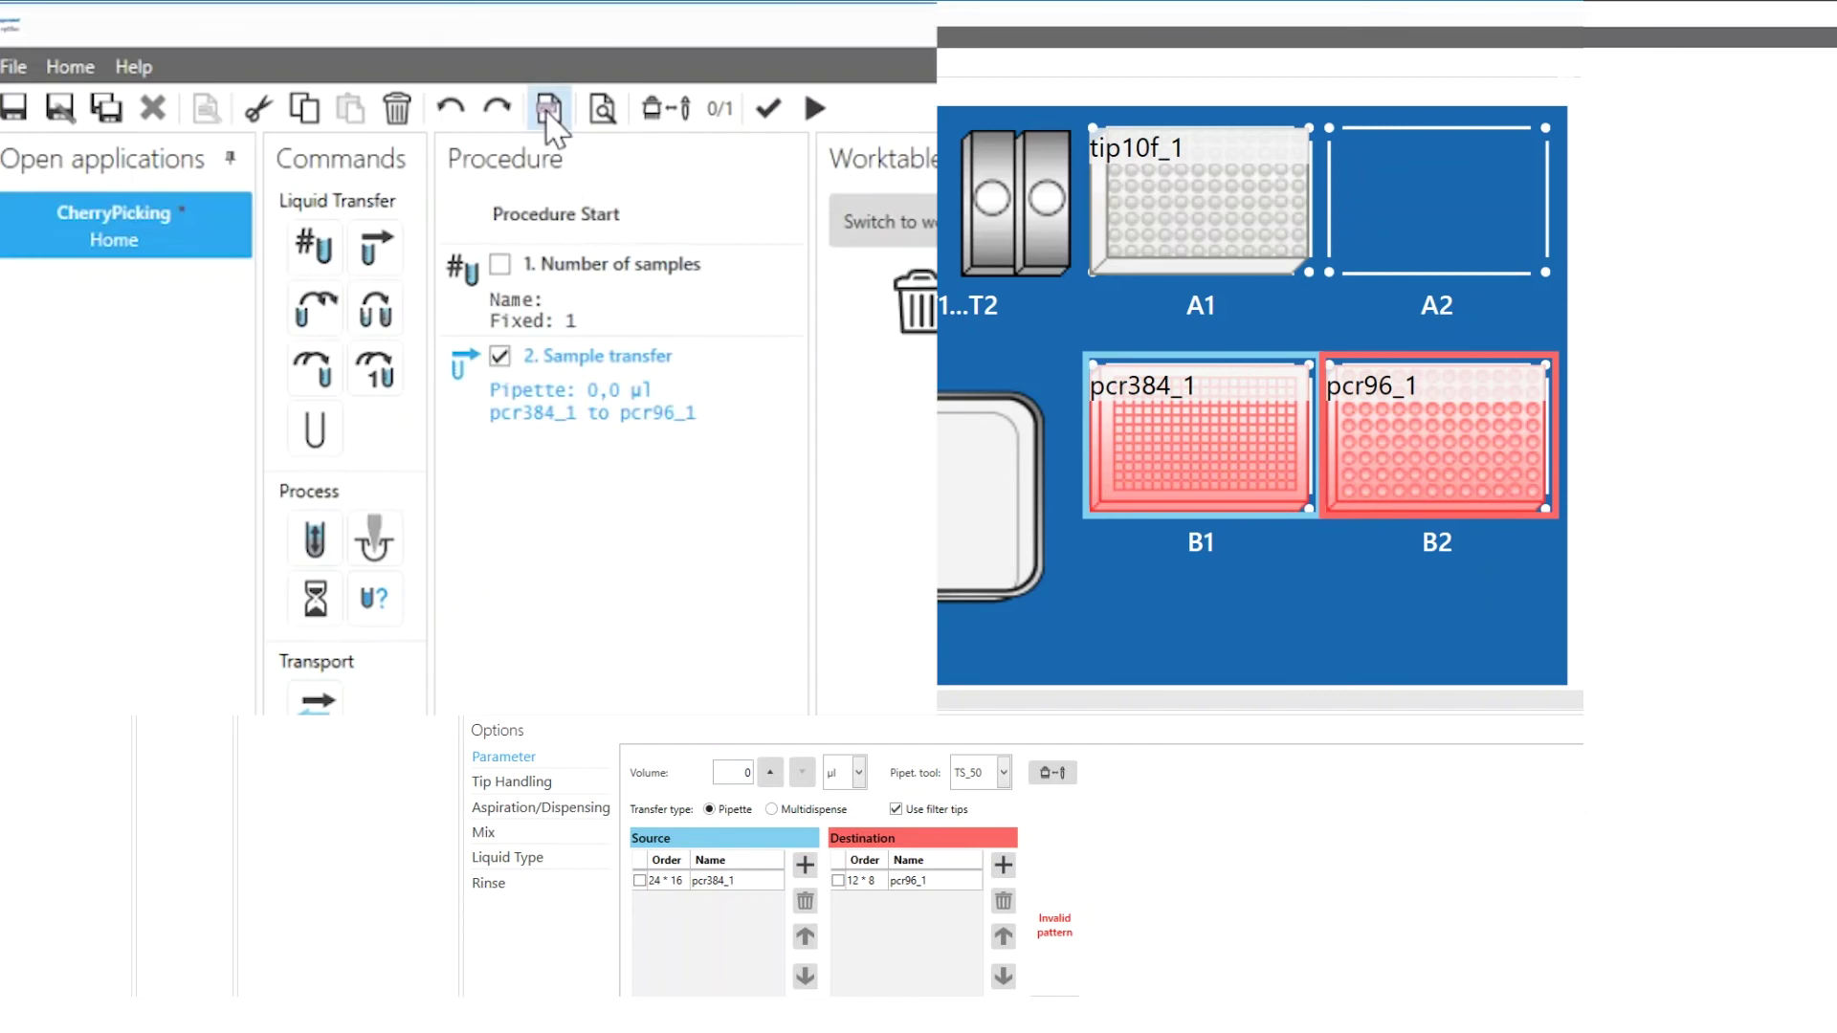
- Select CherryPicking.csv for CSV import into the procedure
{"action": "left_click", "coordinate": [549, 108]}
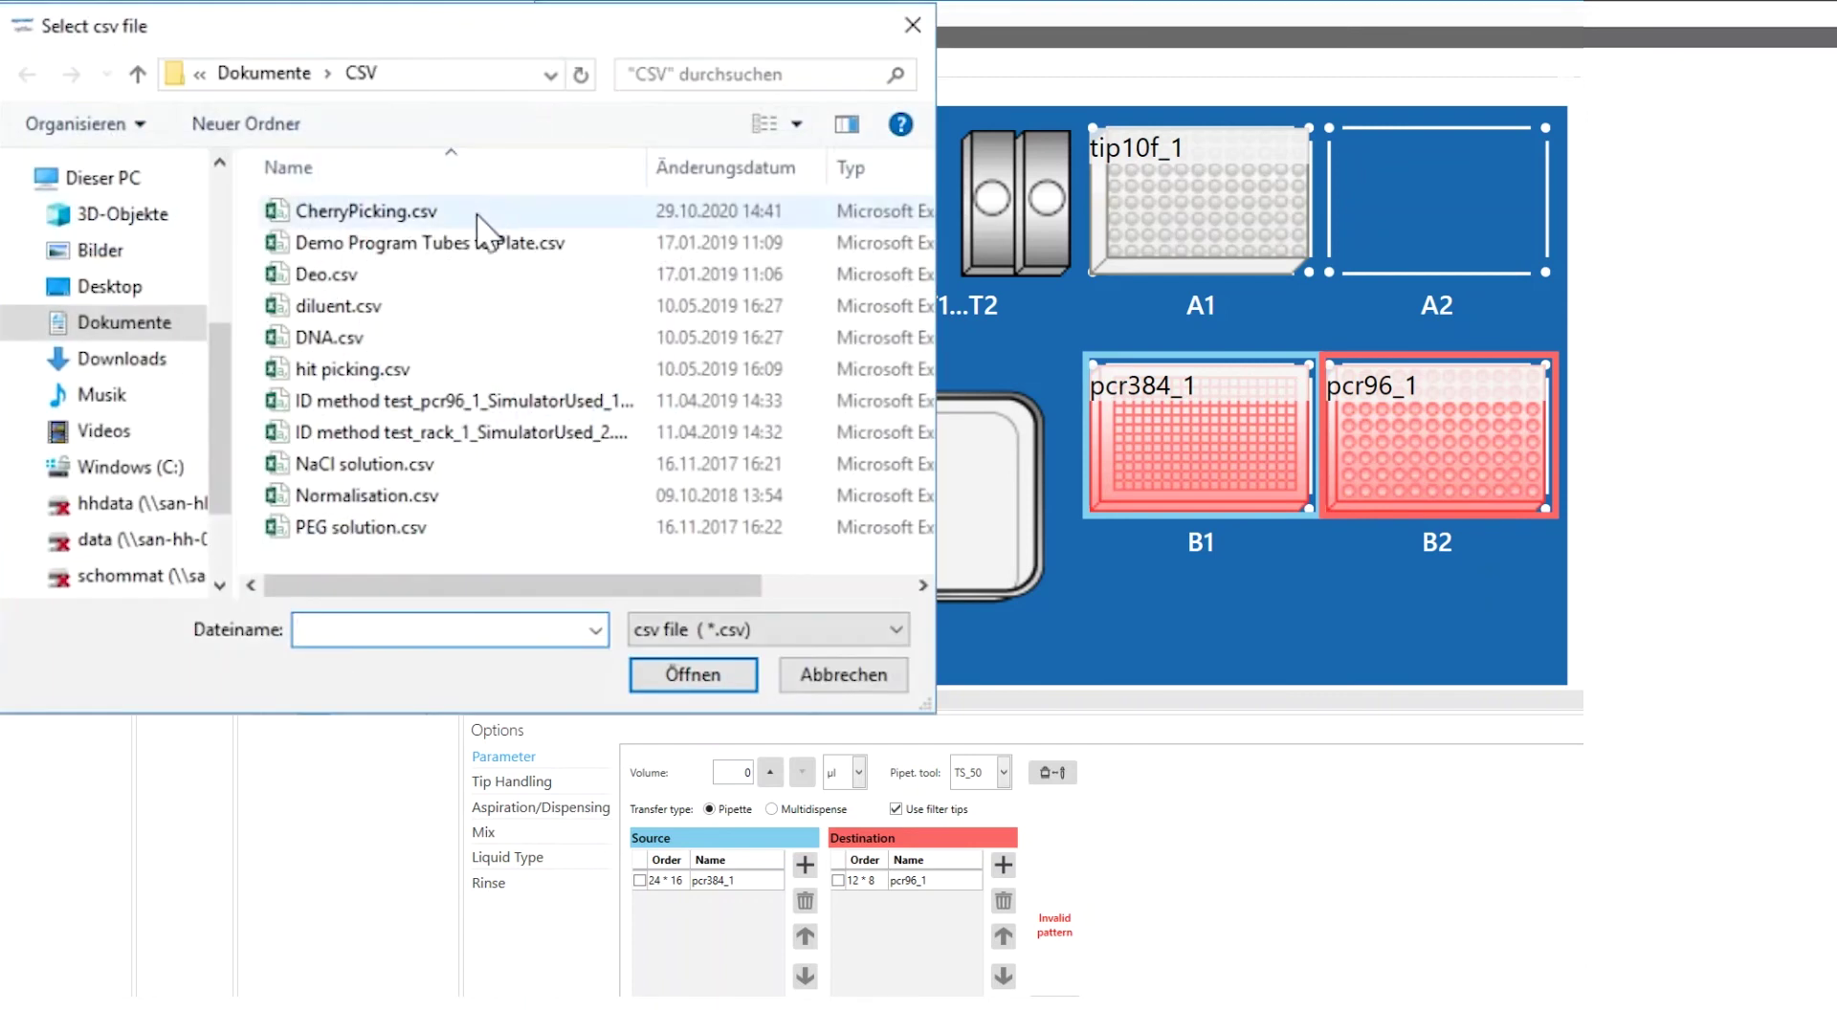
{"action": "left_click", "coordinate": [476, 212]}
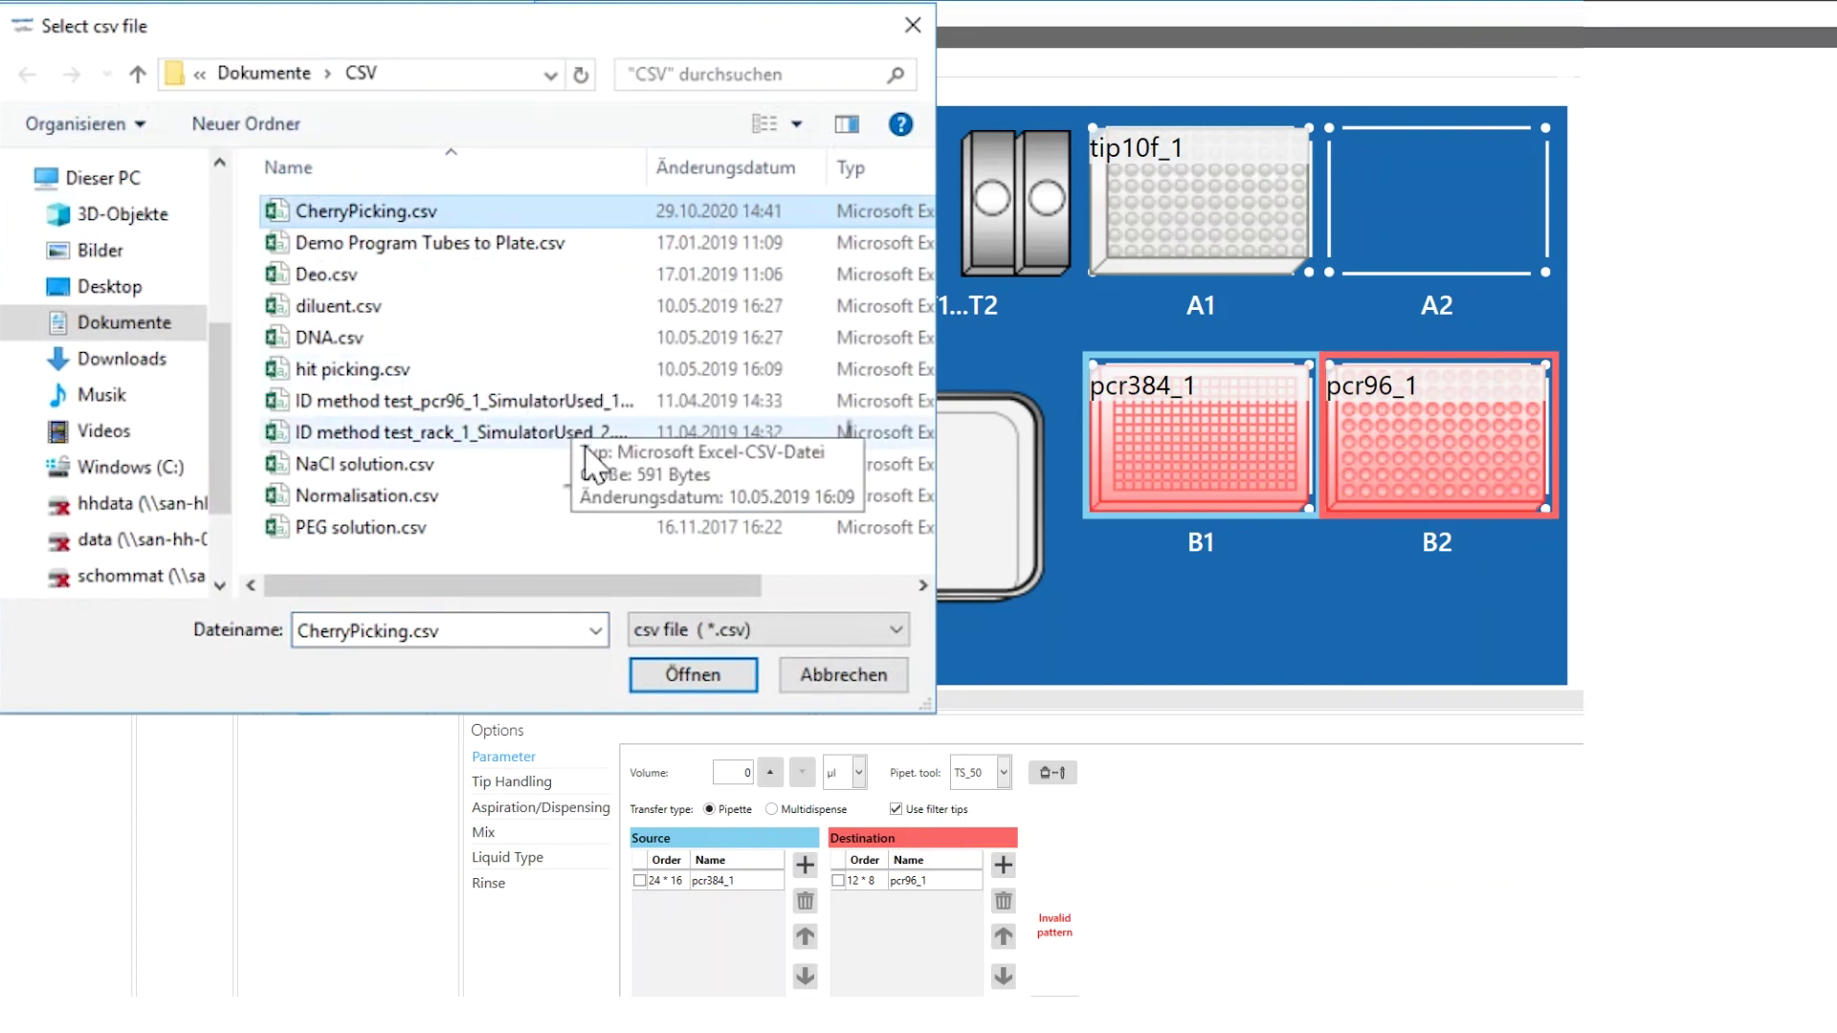
{"action": "left_click", "coordinate": [705, 681]}
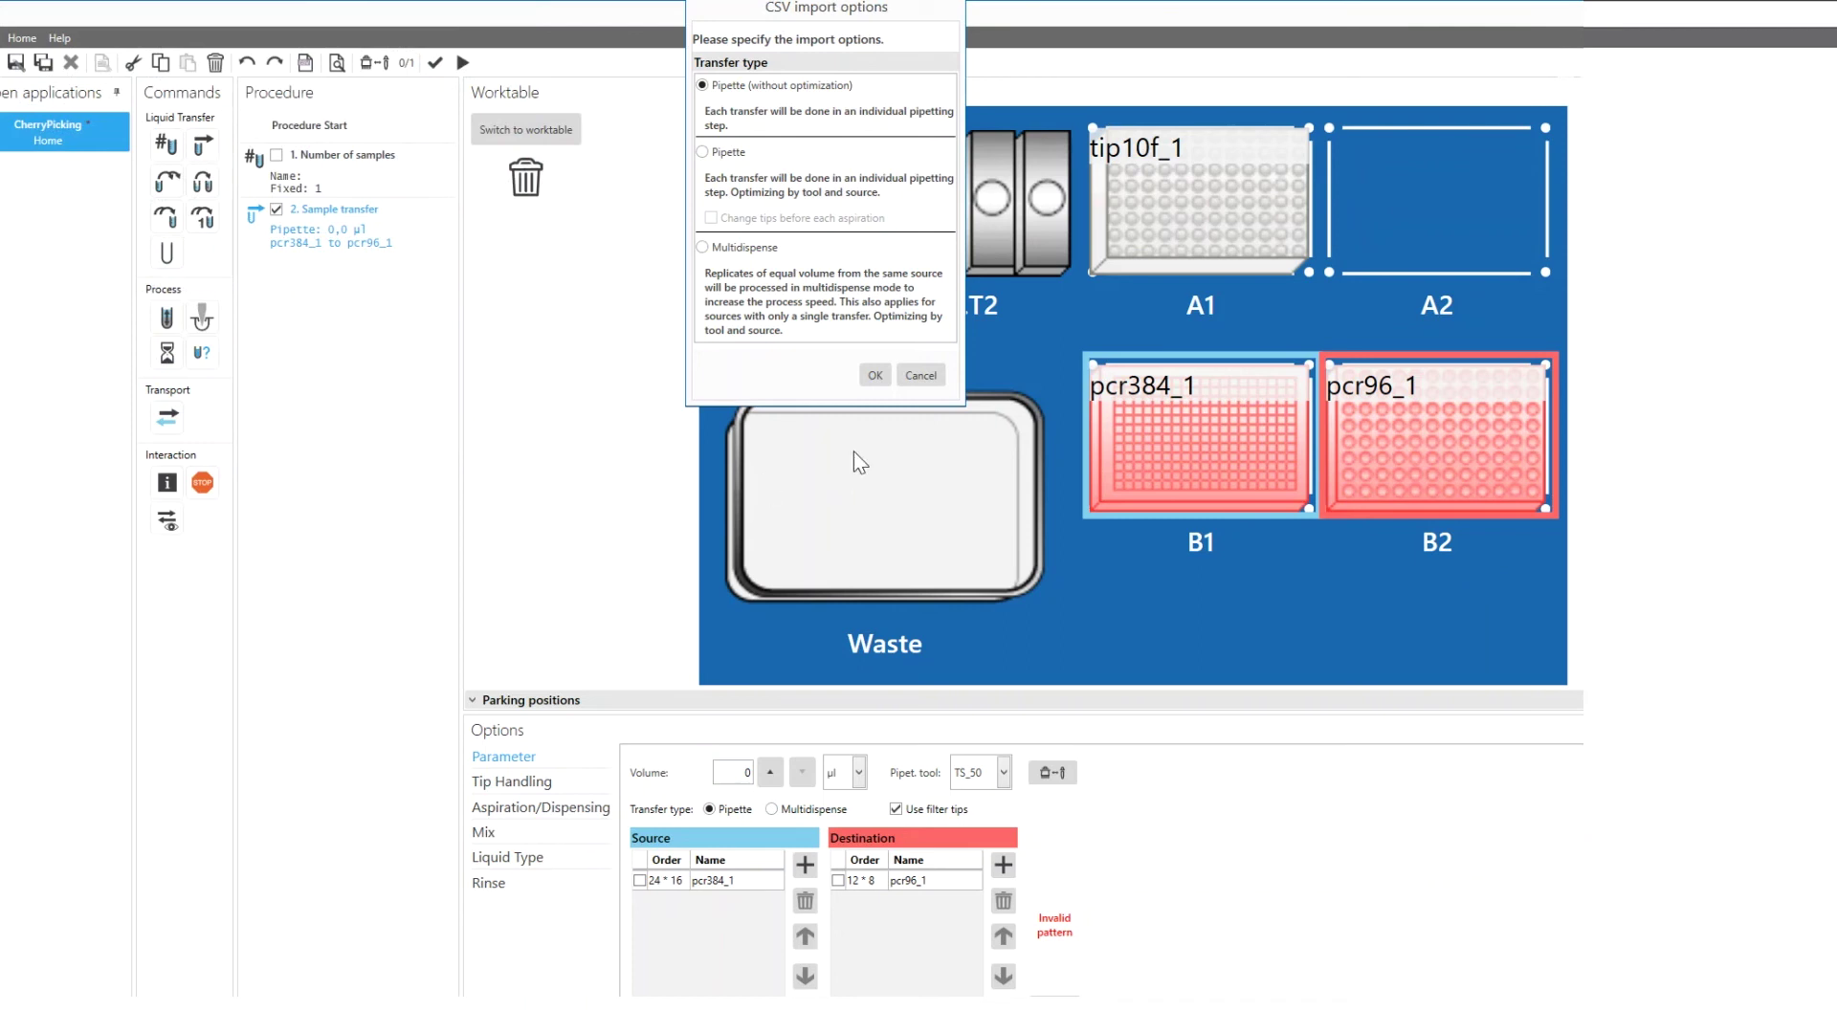
{"action": "left_click", "coordinate": [880, 375]}
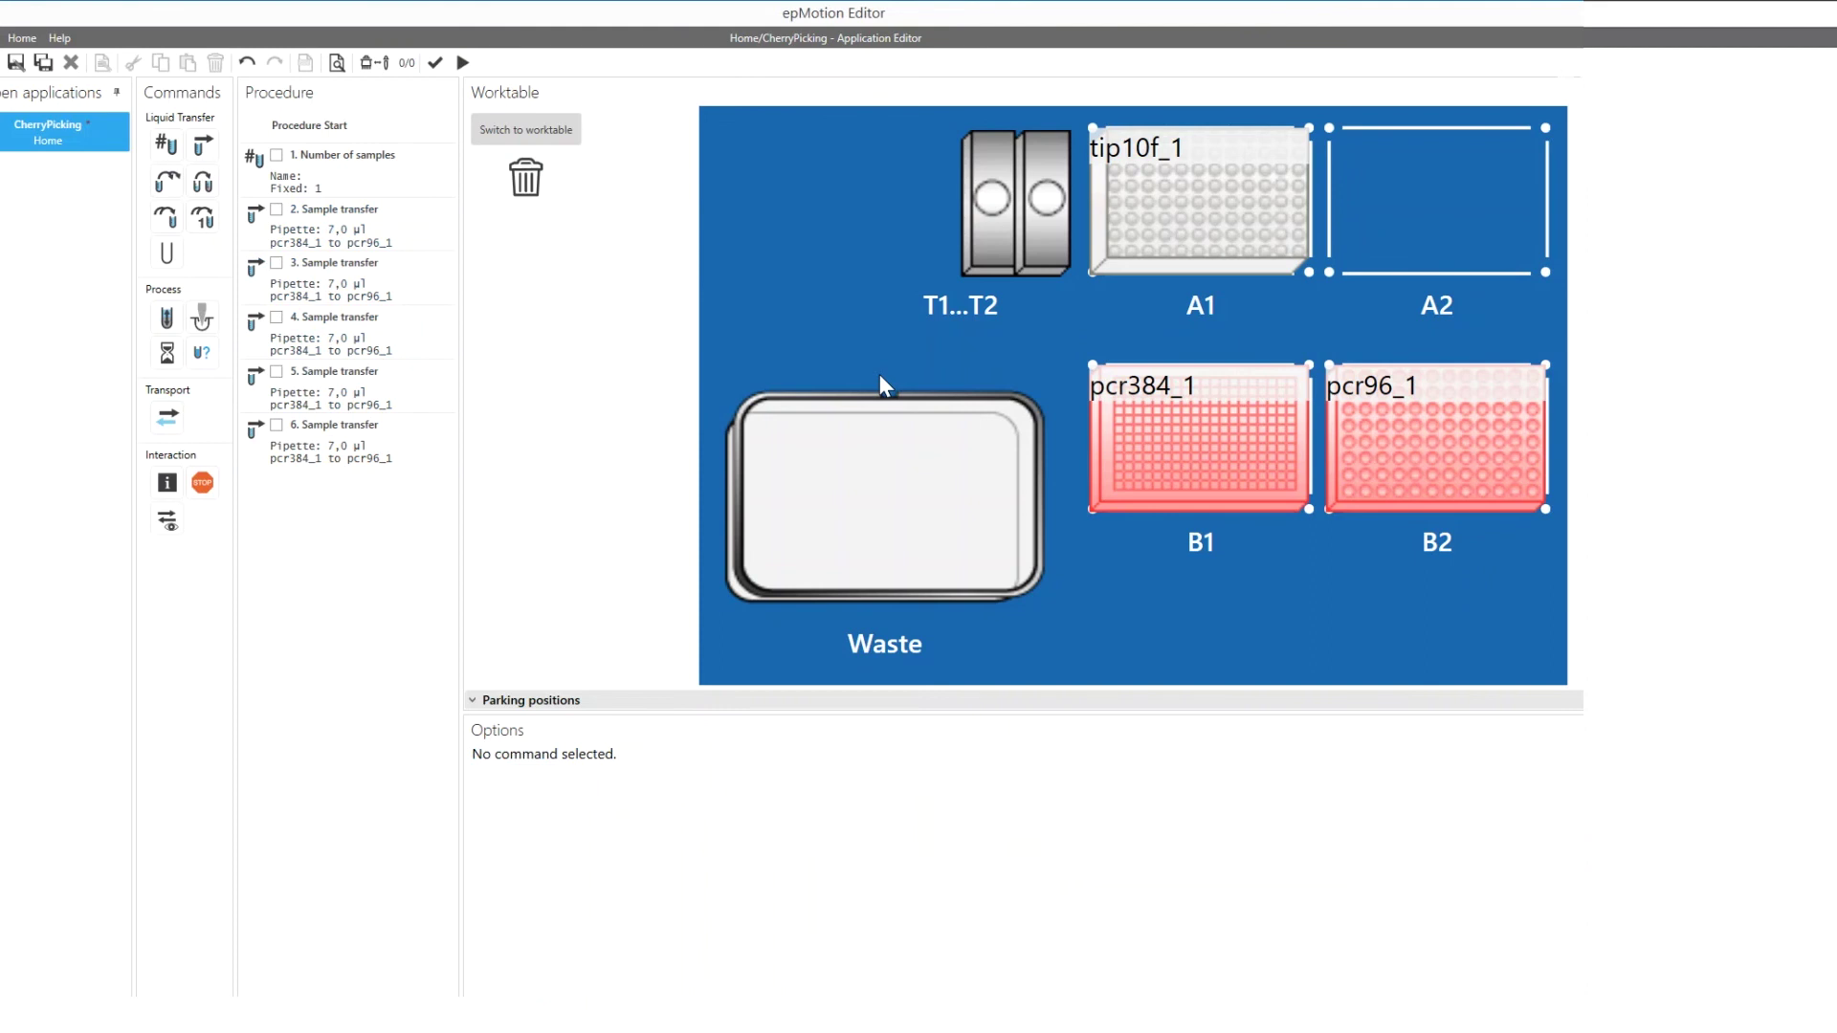